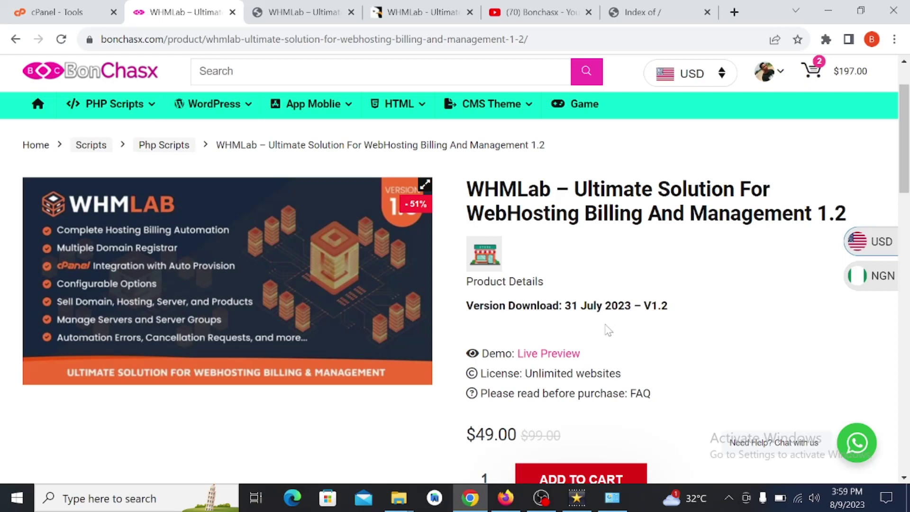
# Step: Subscribe to the Bonchasx YouTube channel and set its notifications to All
pyautogui.click(504, 16)
pyautogui.click(818, 289)
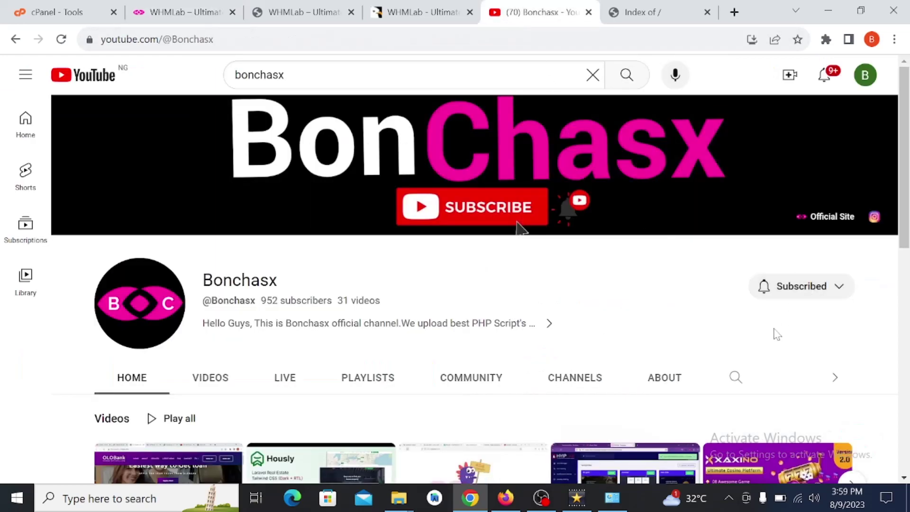
pyautogui.click(764, 297)
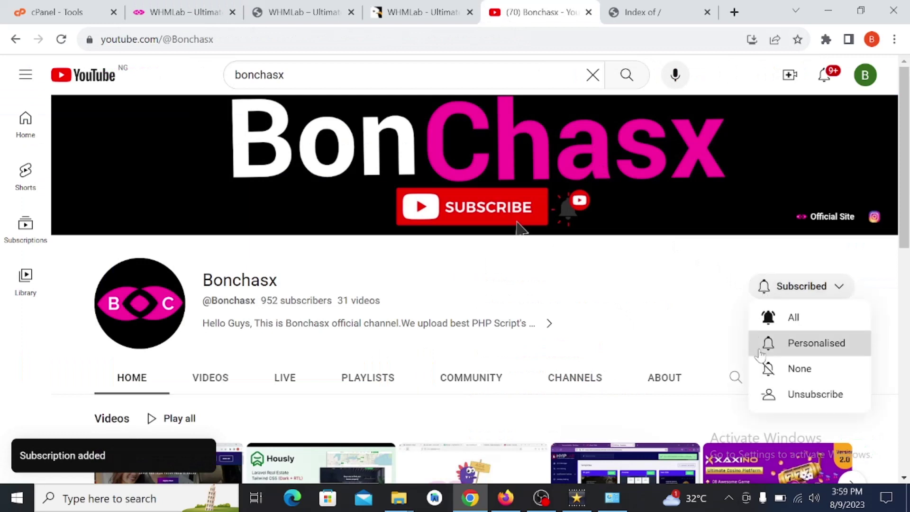
pyautogui.click(782, 317)
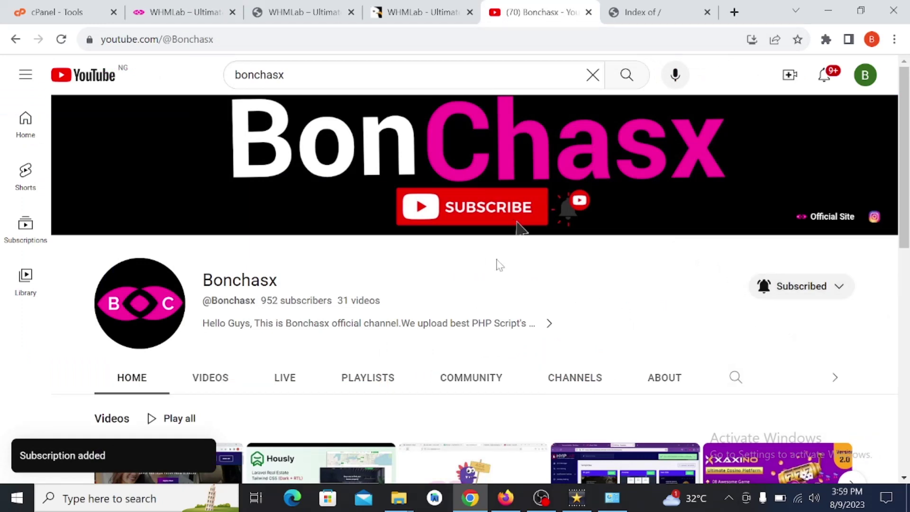
# Step: Look through the list of latest videos on the Bonchasx YouTube channel
pyautogui.click(220, 381)
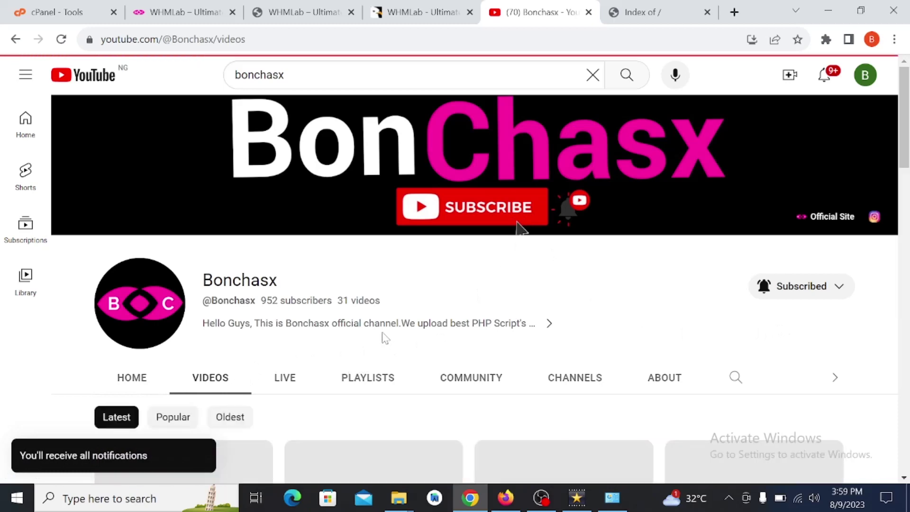
pyautogui.scroll(-3, 369, 337)
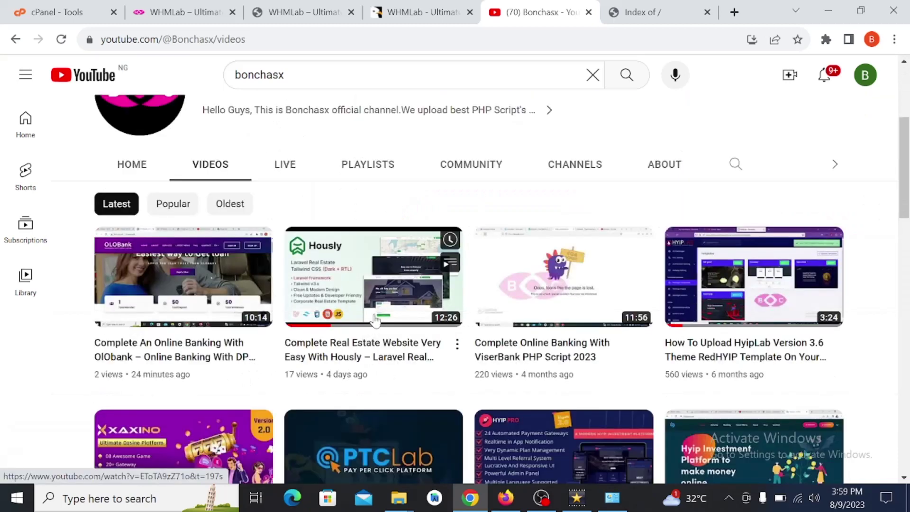
pyautogui.scroll(-3, 374, 327)
pyautogui.scroll(-3, 386, 315)
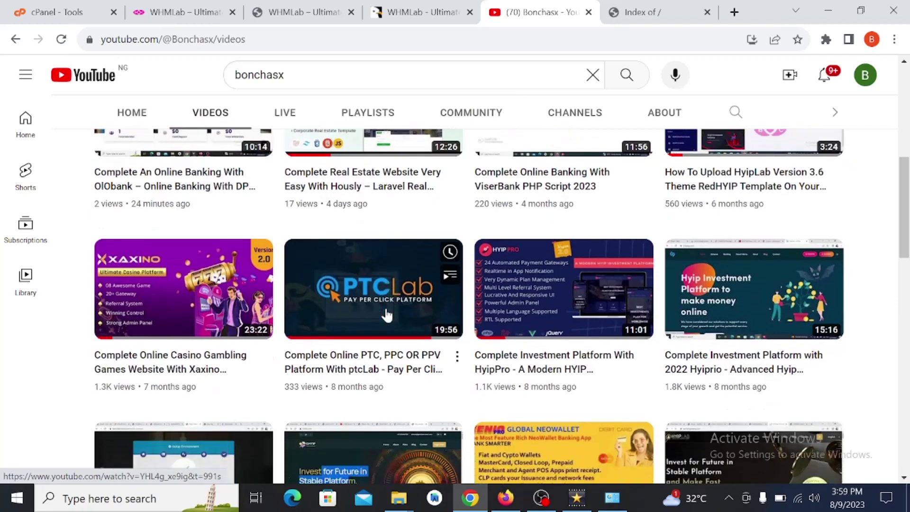
pyautogui.scroll(-3, 386, 315)
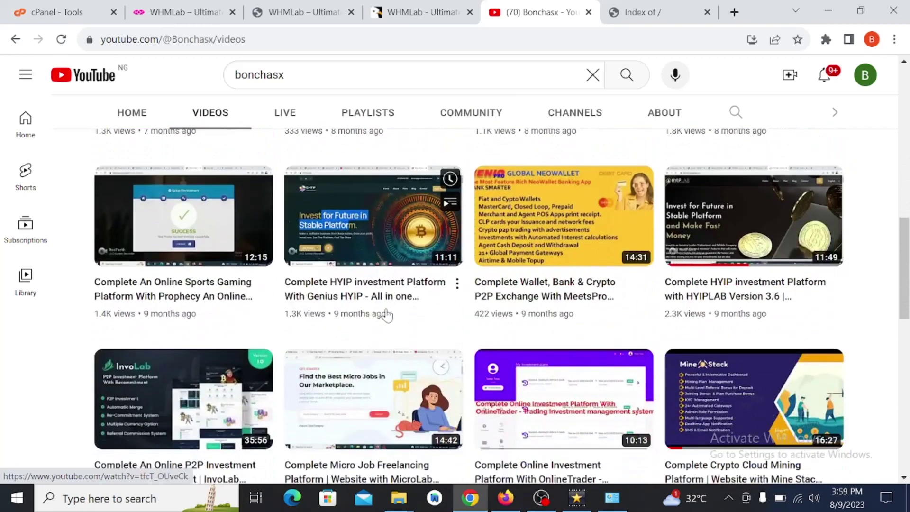
pyautogui.scroll(10, 387, 314)
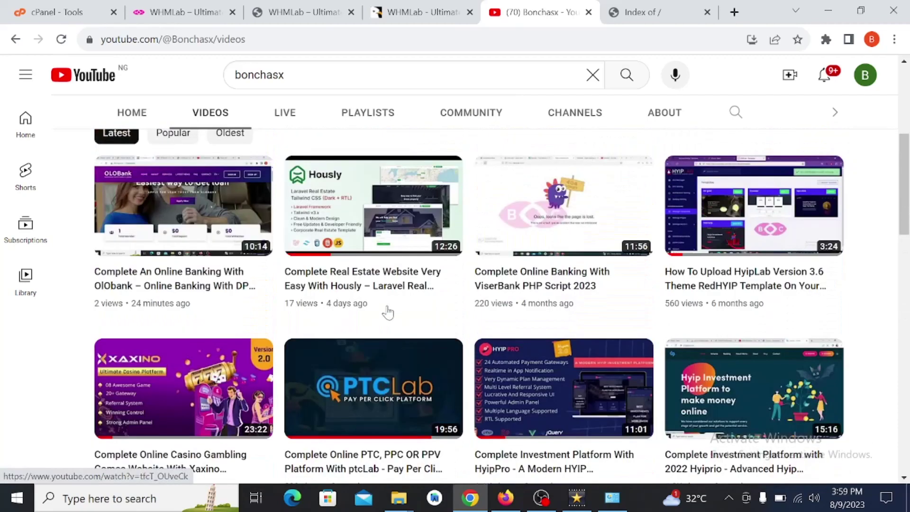
pyautogui.scroll(3, 386, 314)
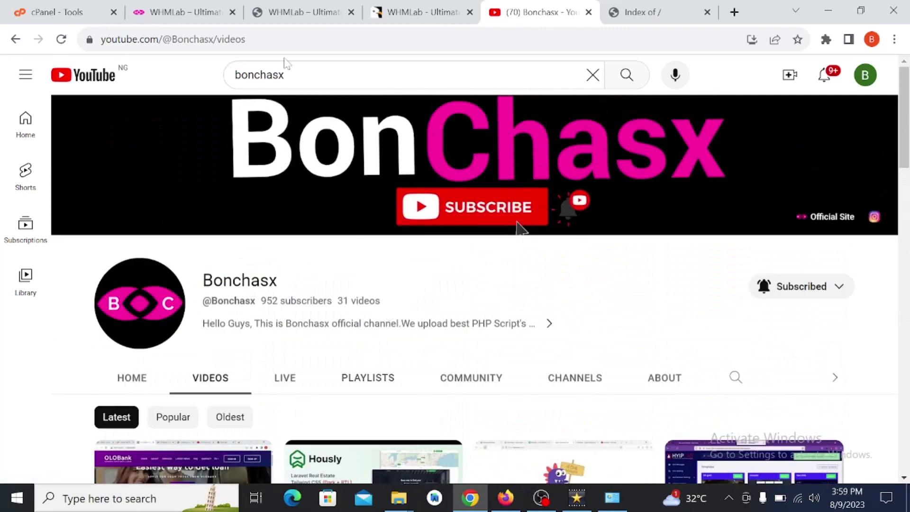
# Step: Review the WHMLab 1.2 product pages on the BonCoder and BonChasx websites, including their header information
pyautogui.click(290, 13)
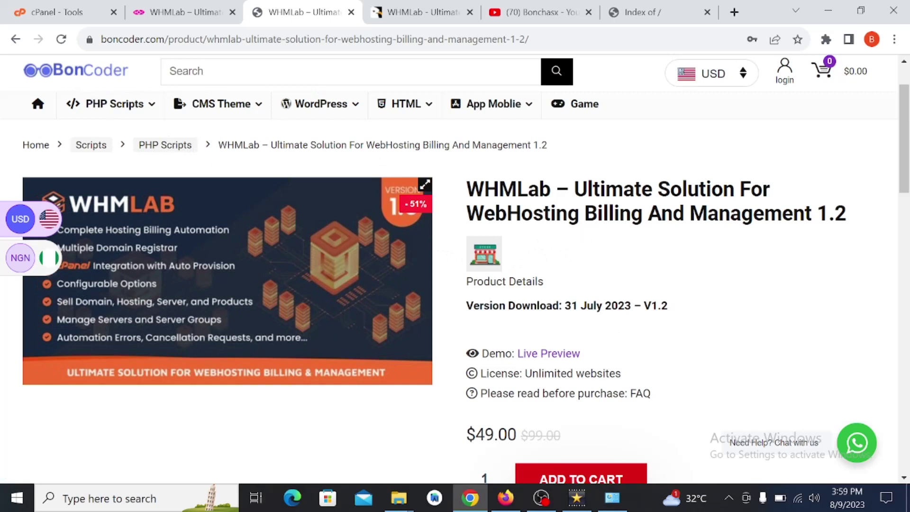
pyautogui.click(174, 19)
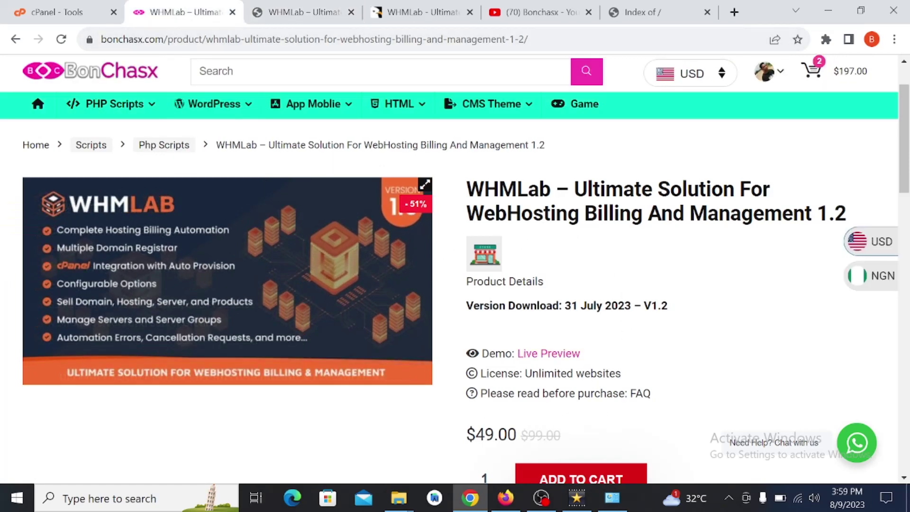
pyautogui.scroll(2, 821, 104)
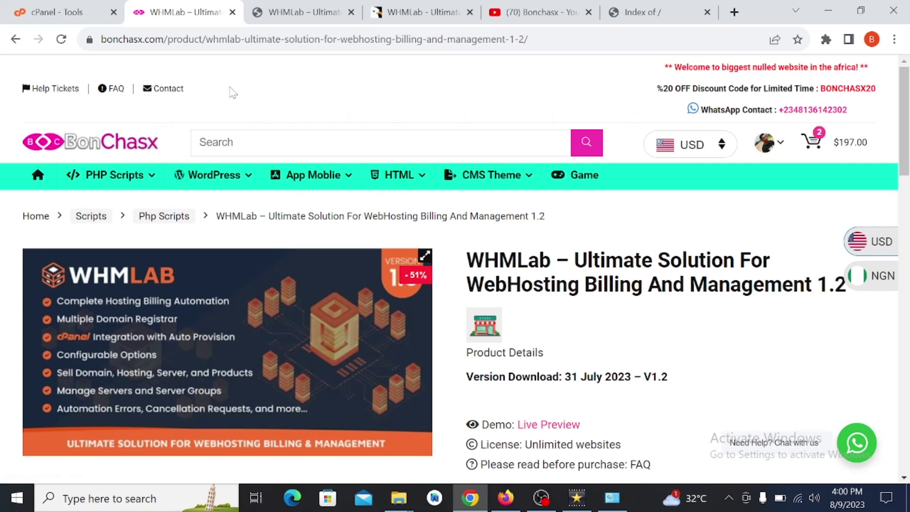
pyautogui.click(284, 13)
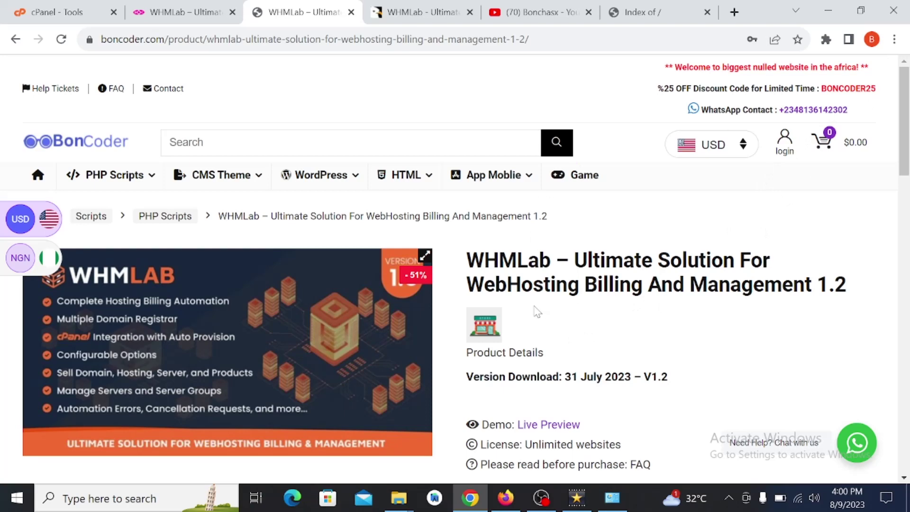
pyautogui.scroll(-2, 454, 269)
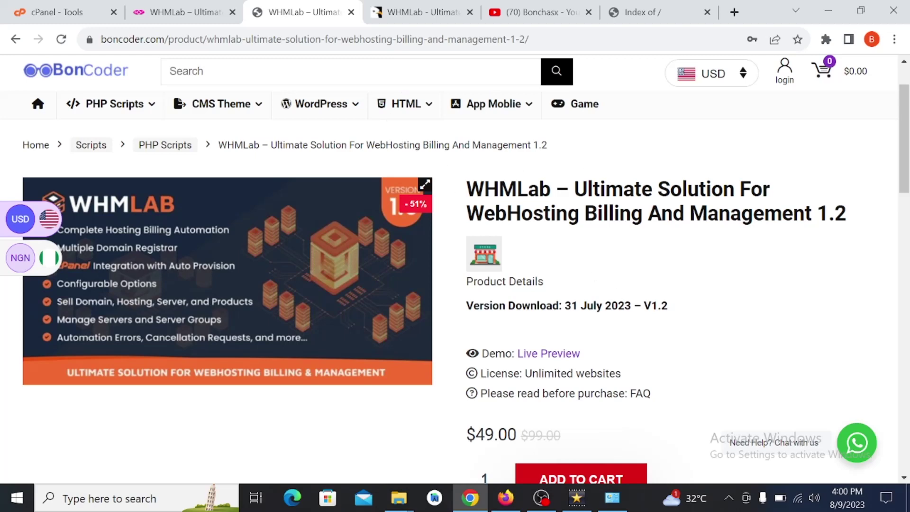
# Step: Switch to the hosting account's cPanel tools page and open its File Manager
pyautogui.click(75, 13)
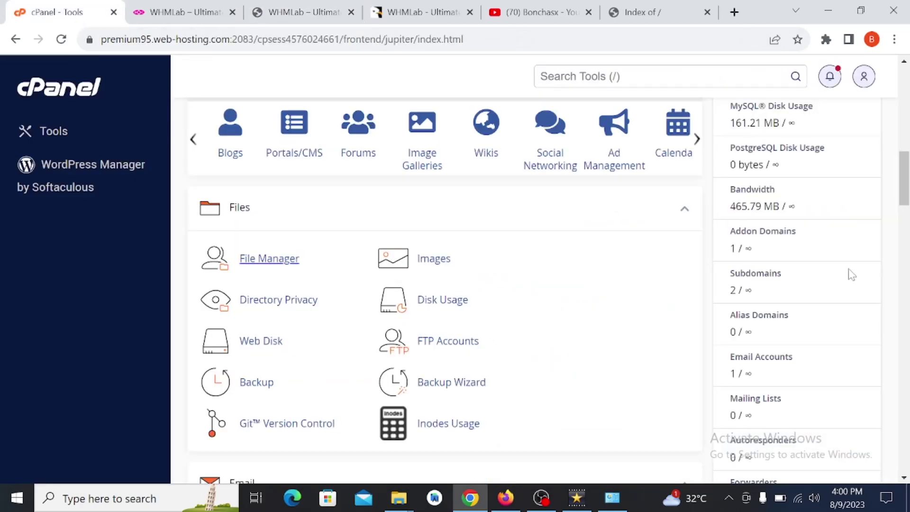
pyautogui.scroll(3, 477, 237)
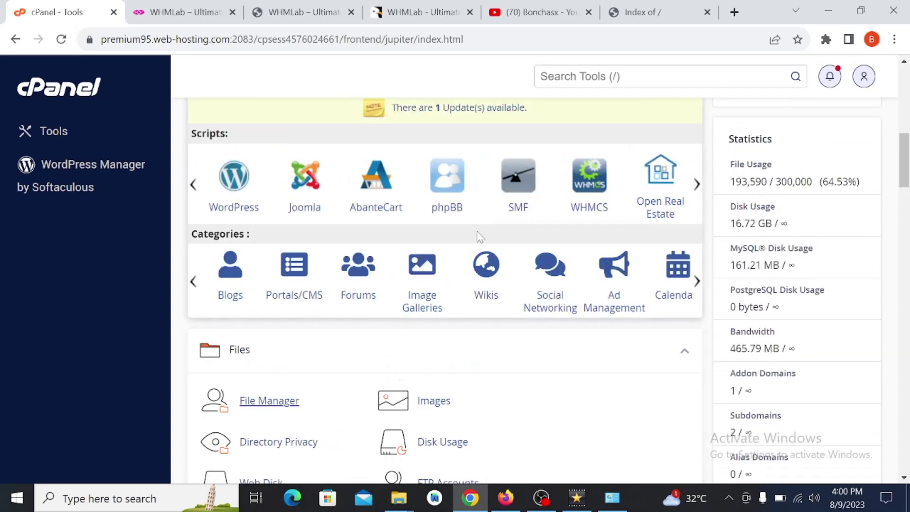
pyautogui.scroll(5, 479, 236)
pyautogui.scroll(6, 477, 237)
pyautogui.scroll(-7, 480, 237)
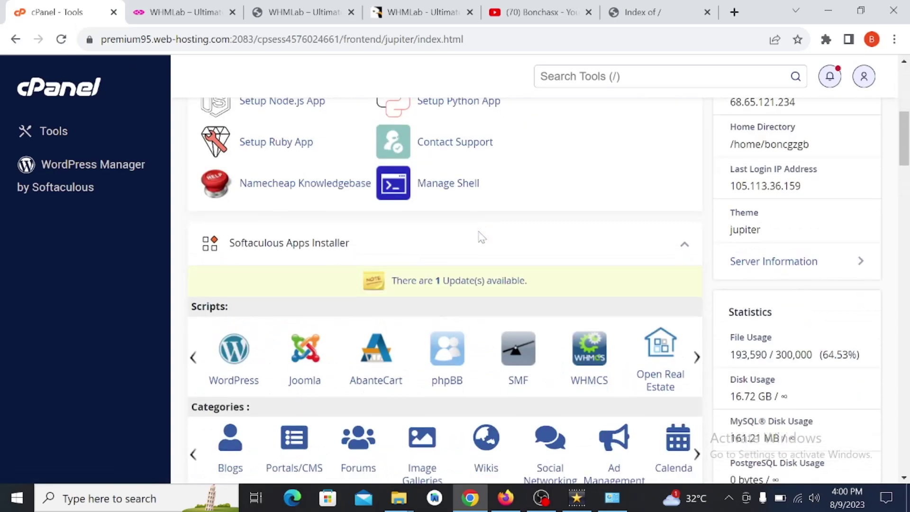
pyautogui.scroll(-5, 479, 236)
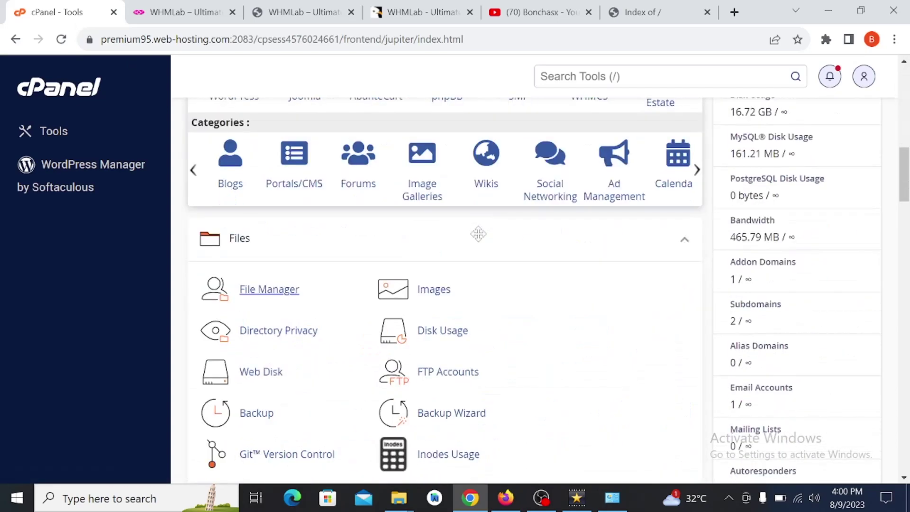
pyautogui.click(264, 295)
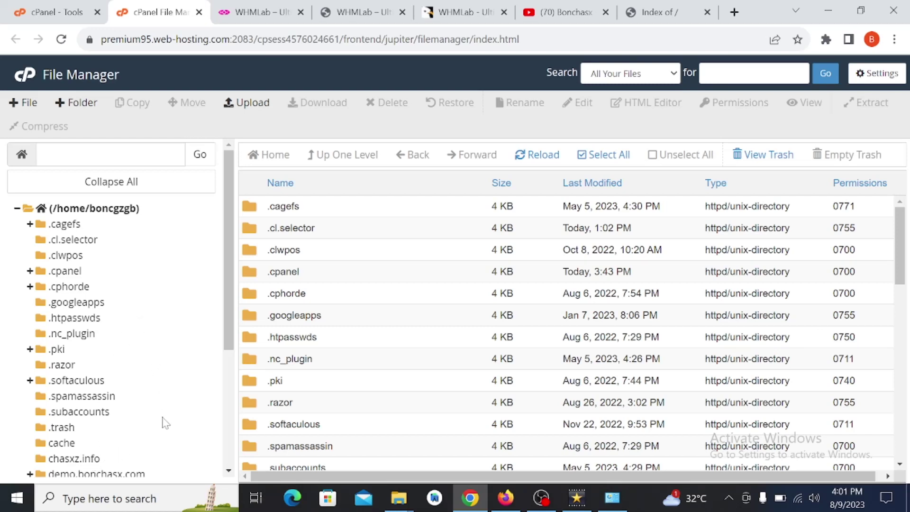
# Step: Open the chasxz.info domain folder from the home directory tree
pyautogui.scroll(-2, 163, 422)
pyautogui.scroll(-3, 94, 445)
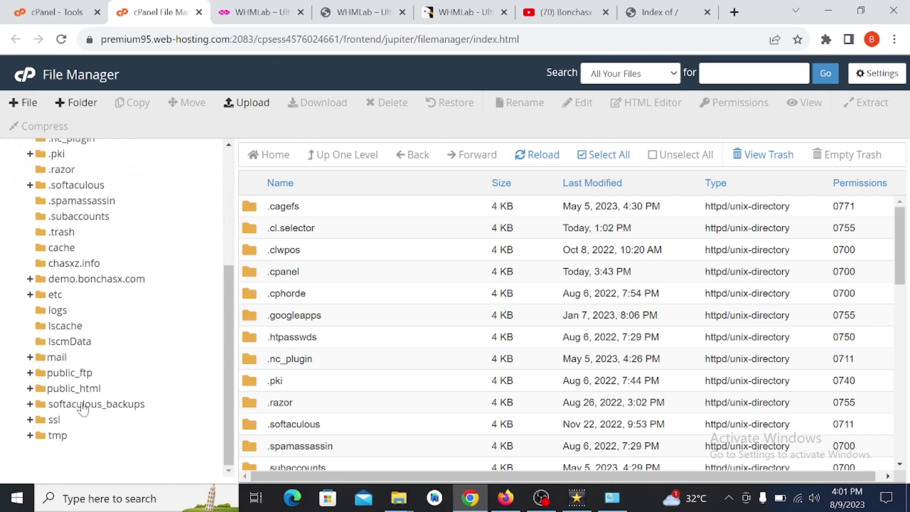
pyautogui.click(88, 263)
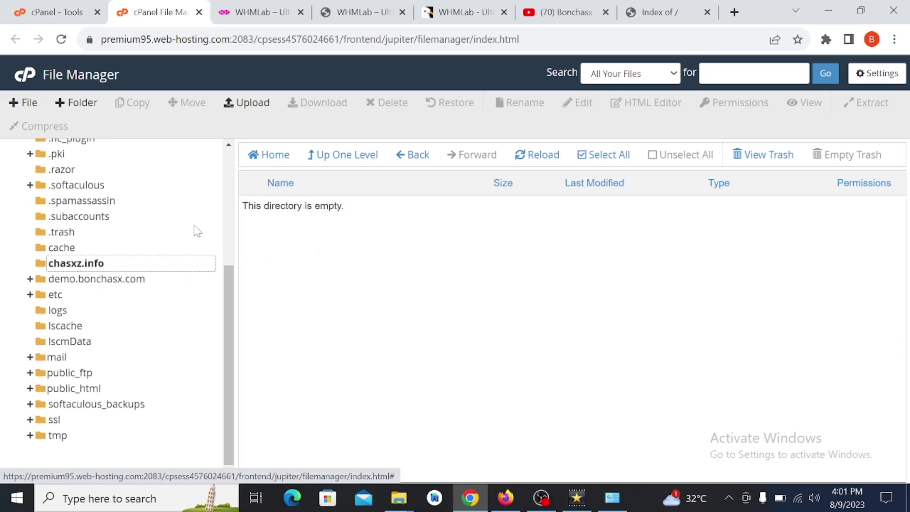
pyautogui.click(80, 261)
# Step: Upload the WHMLab script zip archive from the local Downloads folder to the chasxz.info directory
pyautogui.click(246, 108)
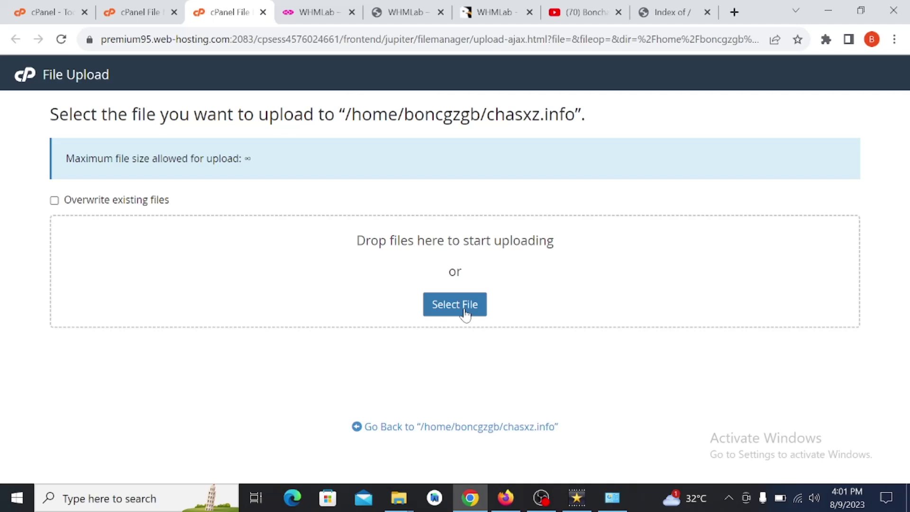
pyautogui.click(408, 14)
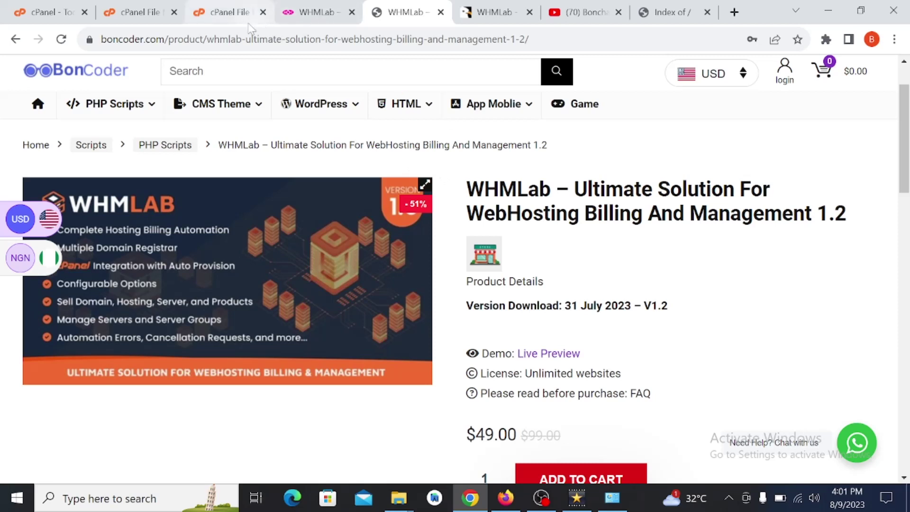
pyautogui.click(233, 14)
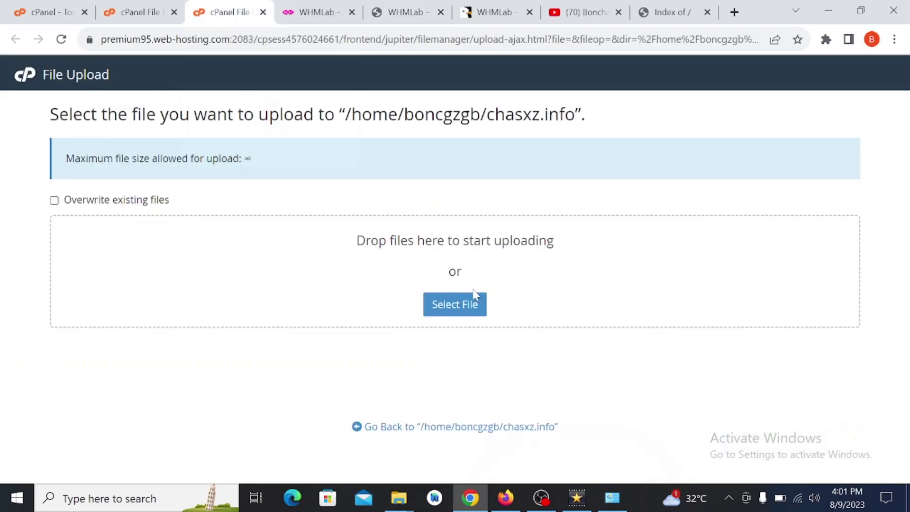
pyautogui.click(443, 313)
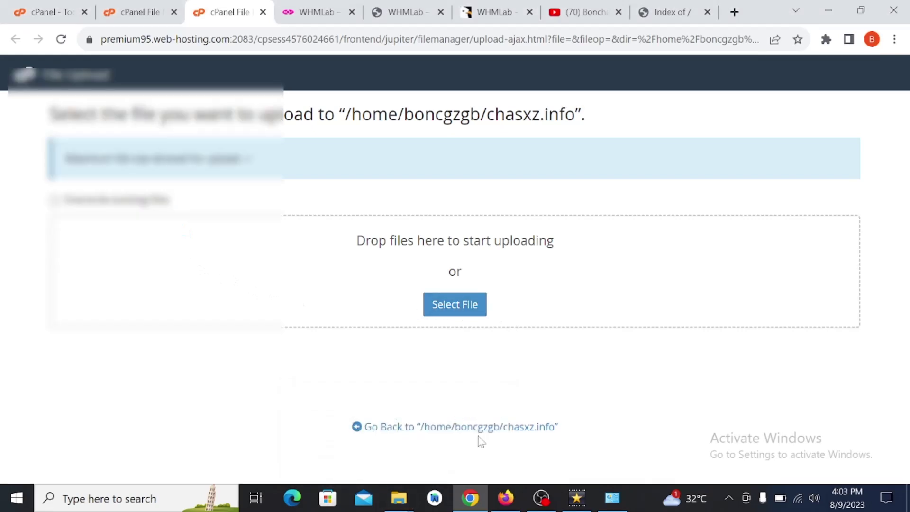
pyautogui.moveTo(399, 498)
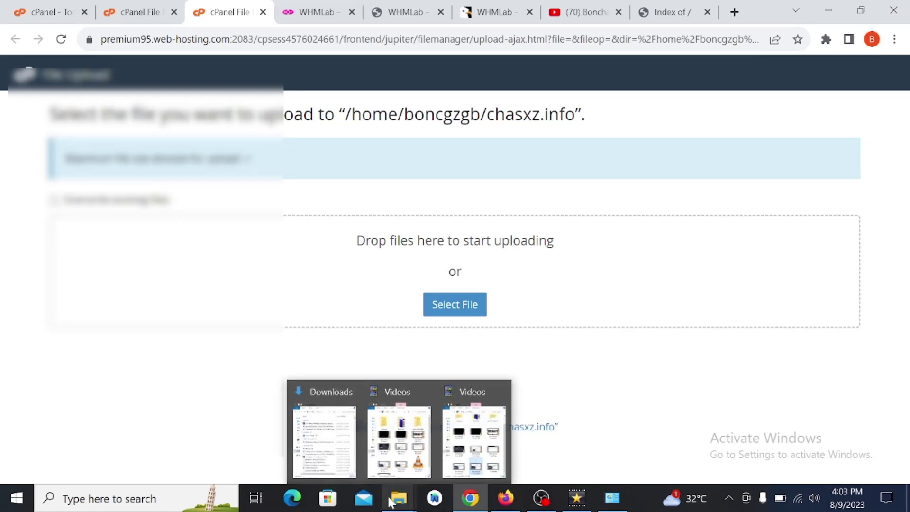
pyautogui.click(352, 464)
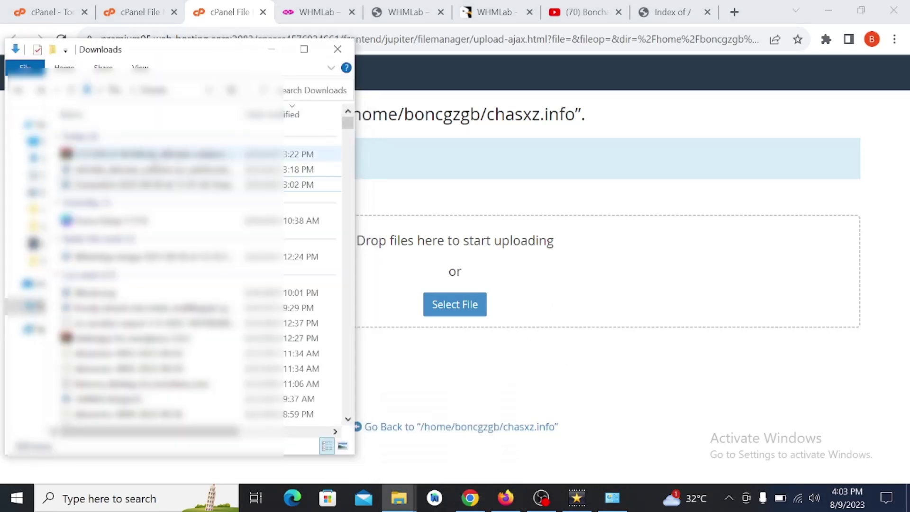
pyautogui.moveTo(142, 154); pyautogui.dragTo(473, 279)
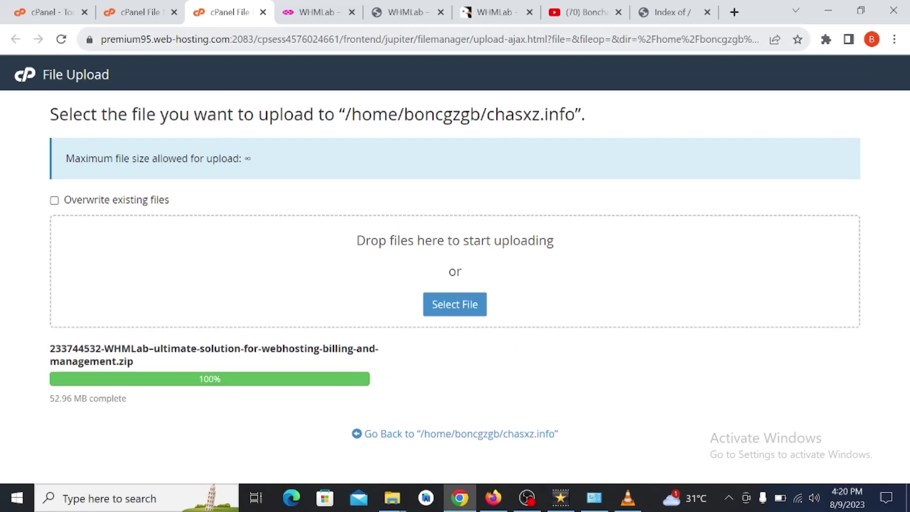
# Step: Close the file upload page and reload the chasxz.info folder listing in File Manager
pyautogui.click(262, 12)
pyautogui.click(142, 12)
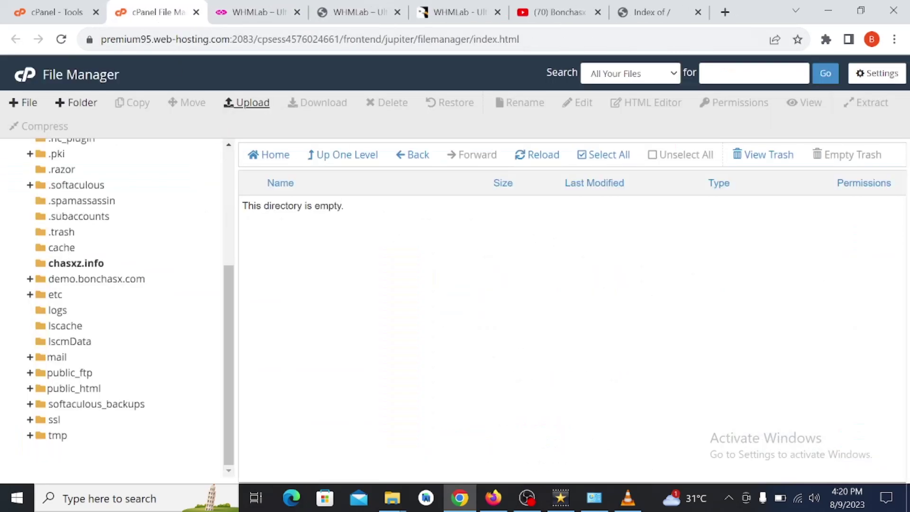
pyautogui.click(547, 156)
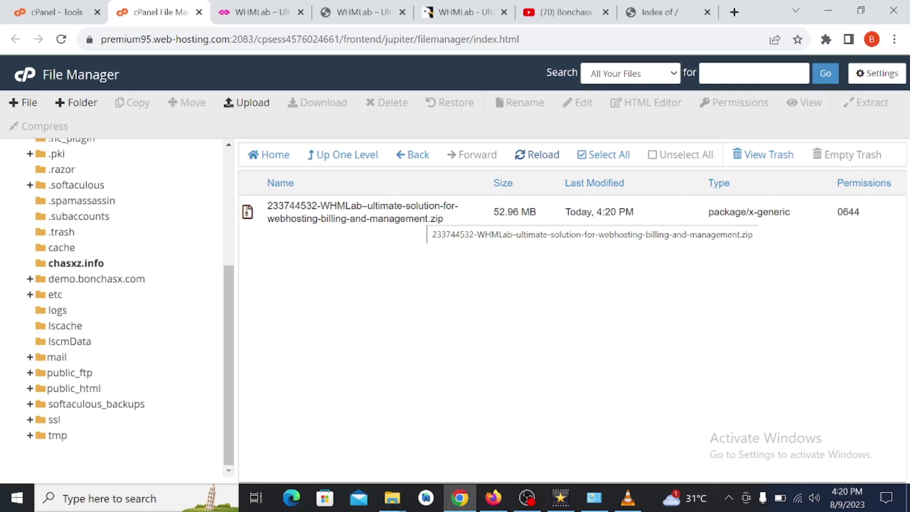
# Step: Extract the uploaded WHMLab zip archive into the chasxz.info folder and open the extracted folder
pyautogui.rightClick(419, 218)
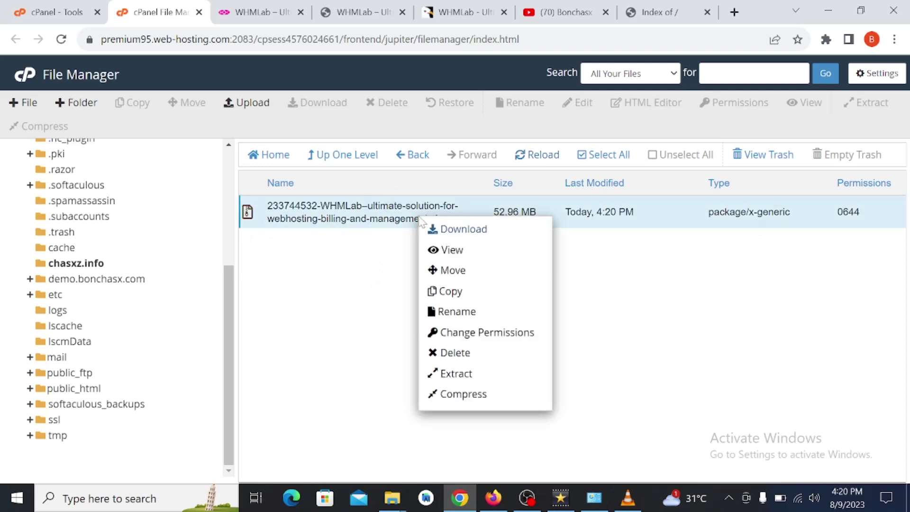
pyautogui.click(463, 371)
pyautogui.click(551, 342)
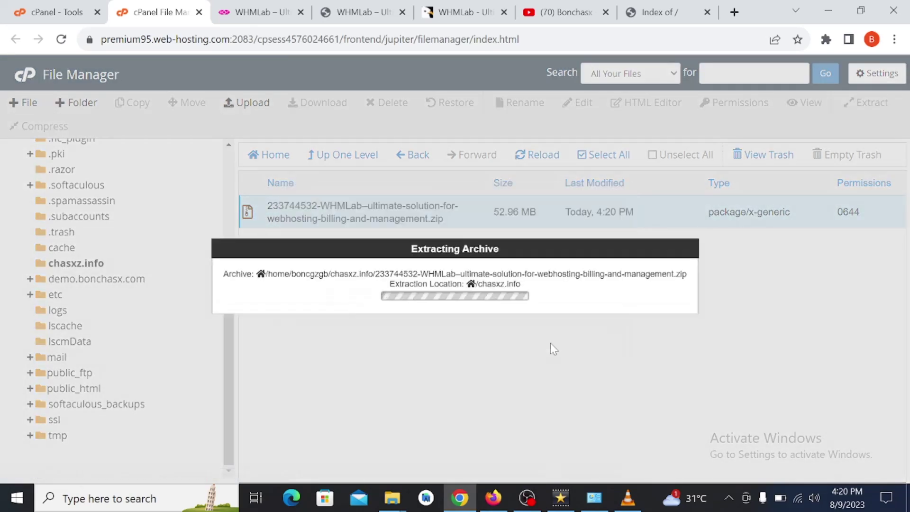
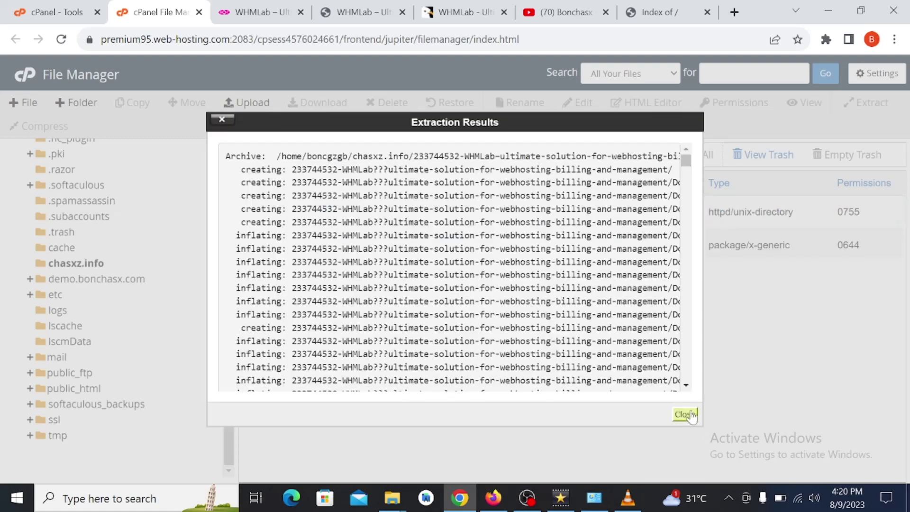
pyautogui.click(685, 414)
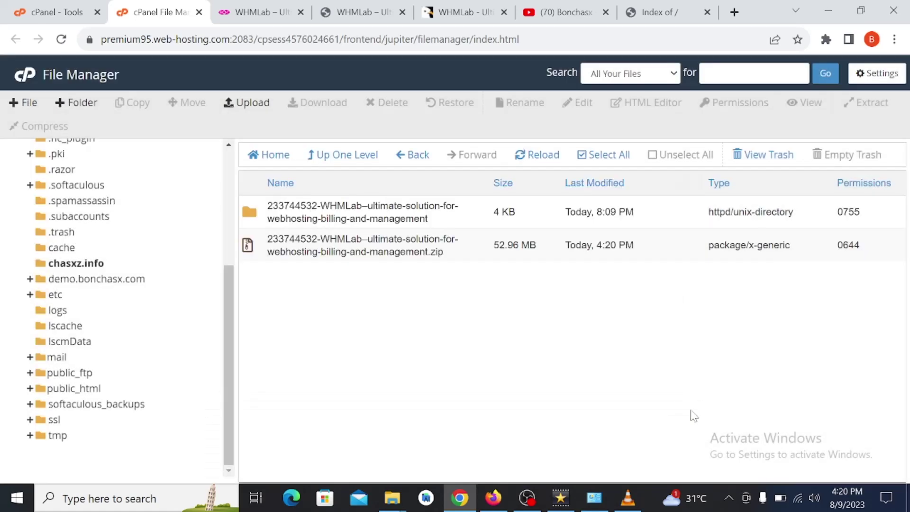
pyautogui.doubleClick(448, 225)
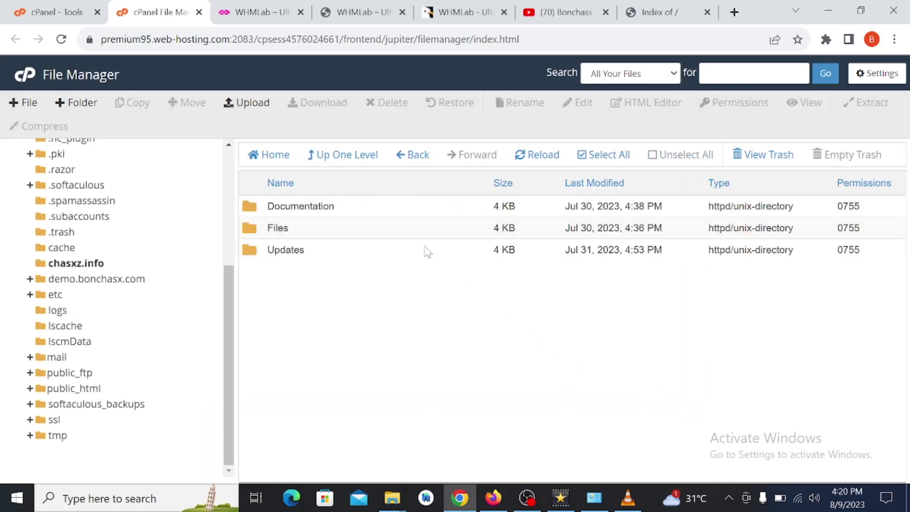
# Step: Move everything inside the extracted WHMLab Files folder to /chasxz.info
pyautogui.doubleClick(359, 231)
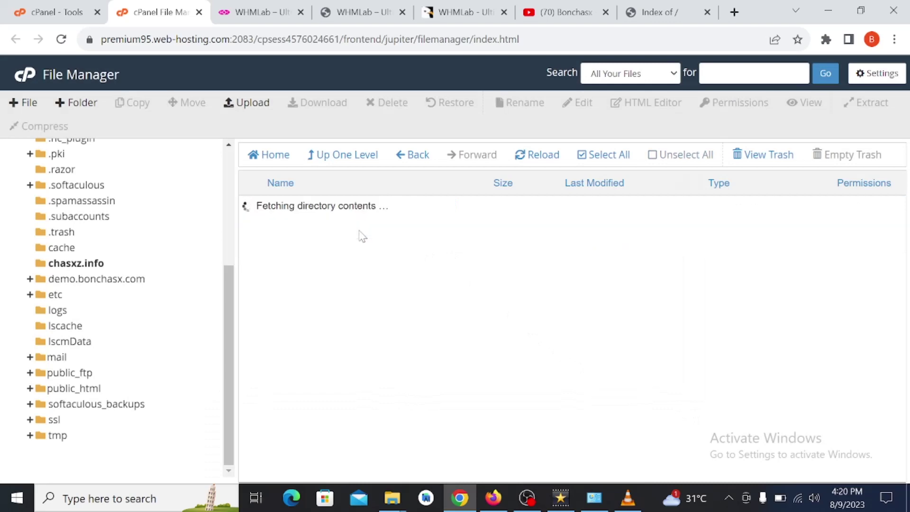
pyautogui.click(595, 157)
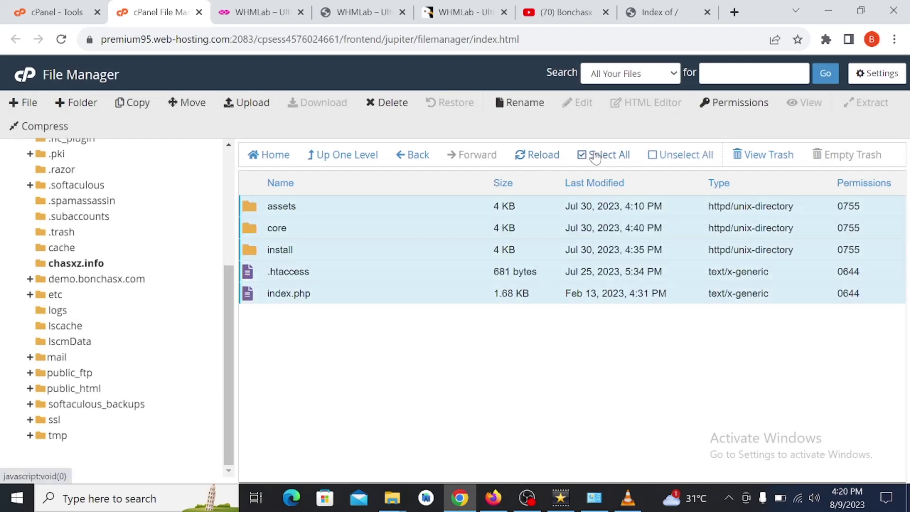
pyautogui.click(190, 102)
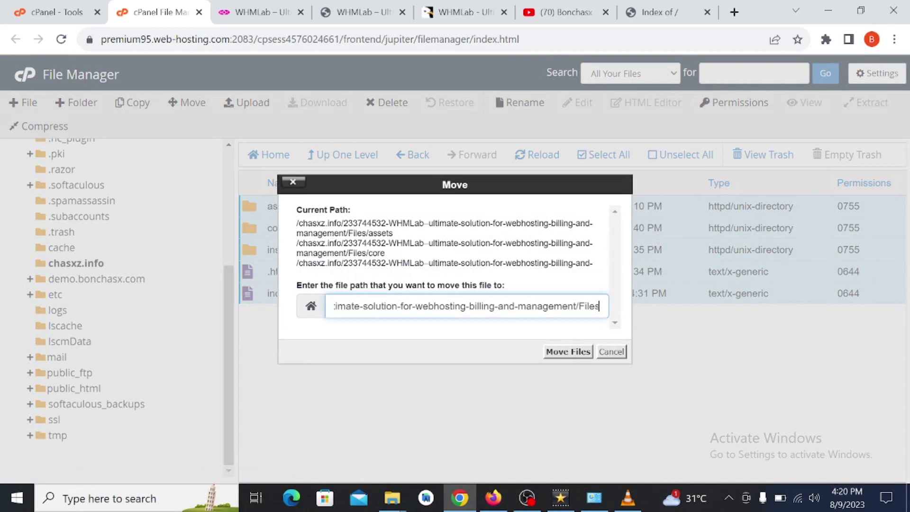
pyautogui.moveTo(600, 306); pyautogui.dragTo(384, 306)
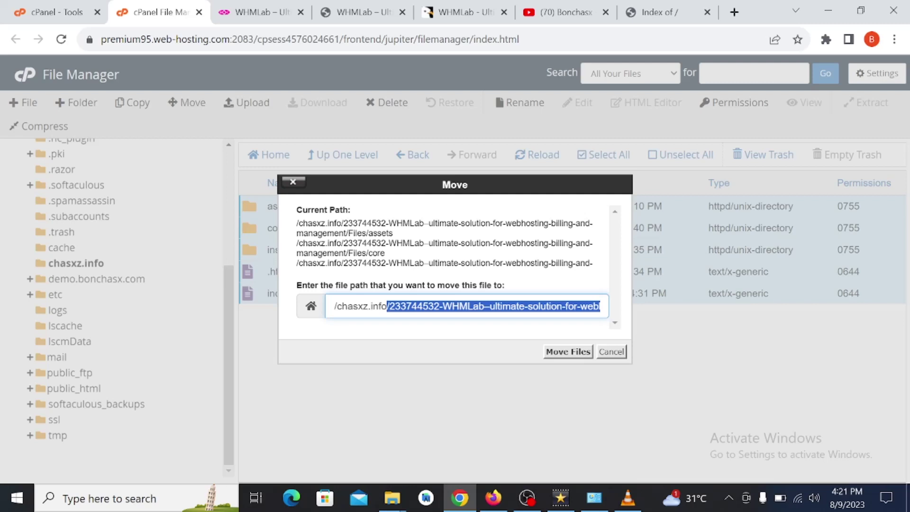
pyautogui.press('BackSpace')
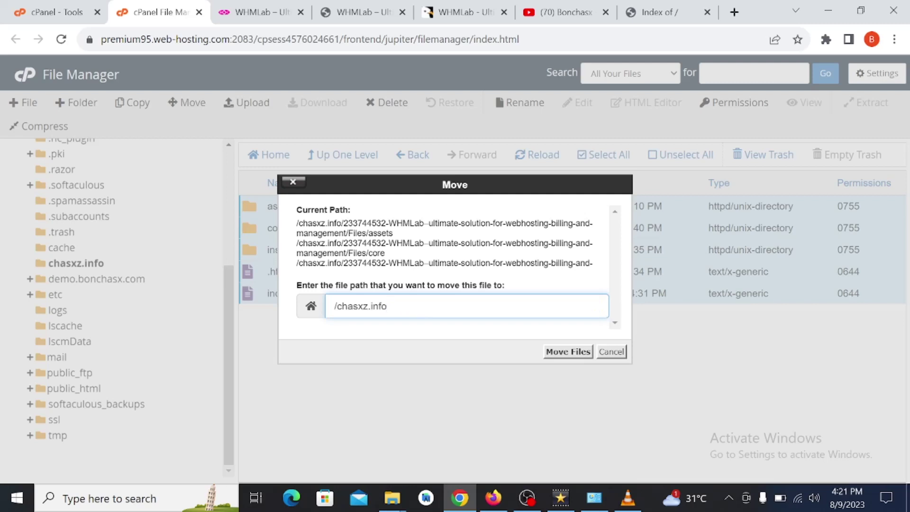
pyautogui.click(576, 351)
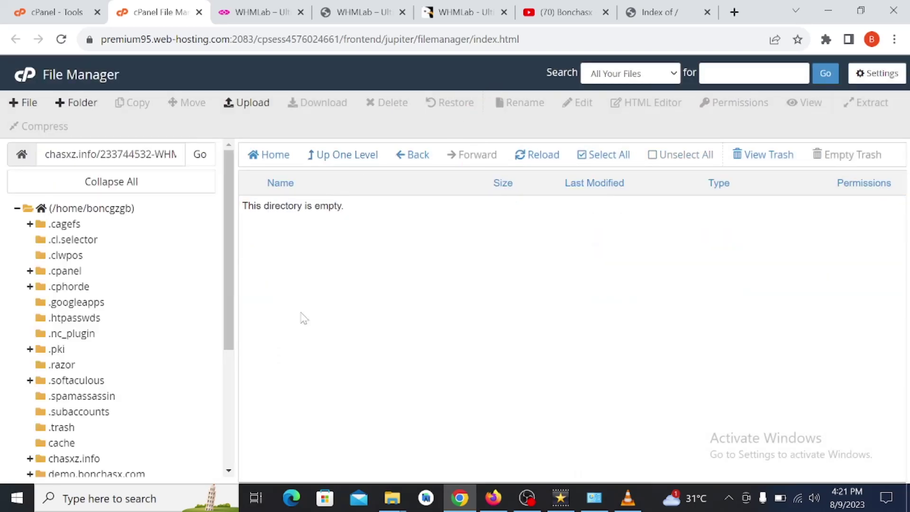
# Step: Delete the leftover extracted WHMLab folder from the chasxz.info directory
pyautogui.click(88, 454)
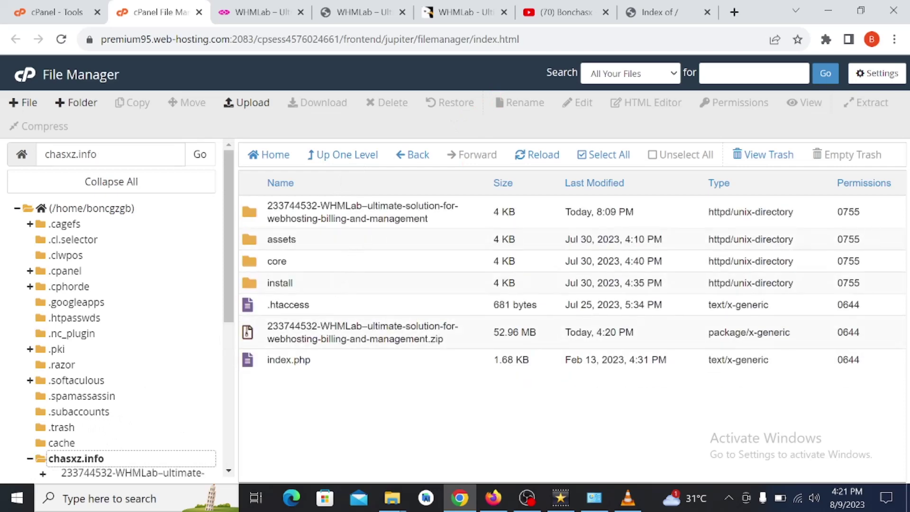
pyautogui.click(407, 217)
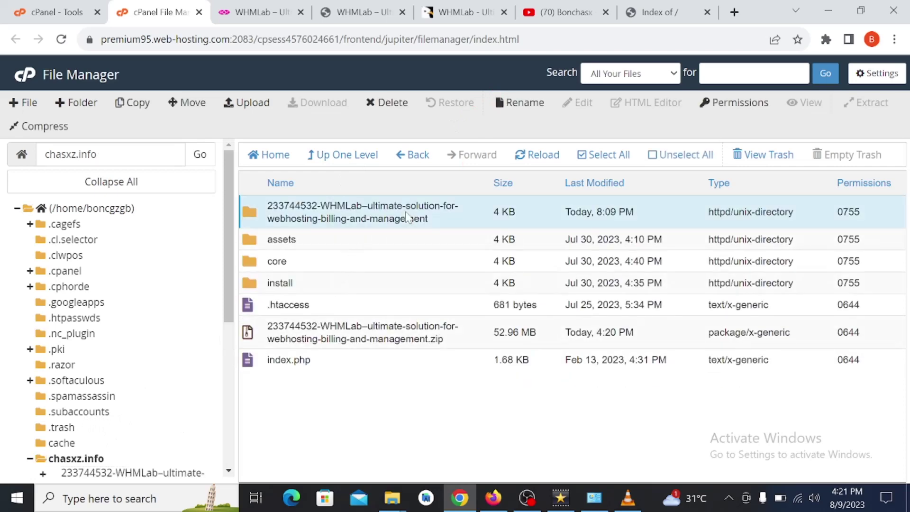
pyautogui.click(381, 104)
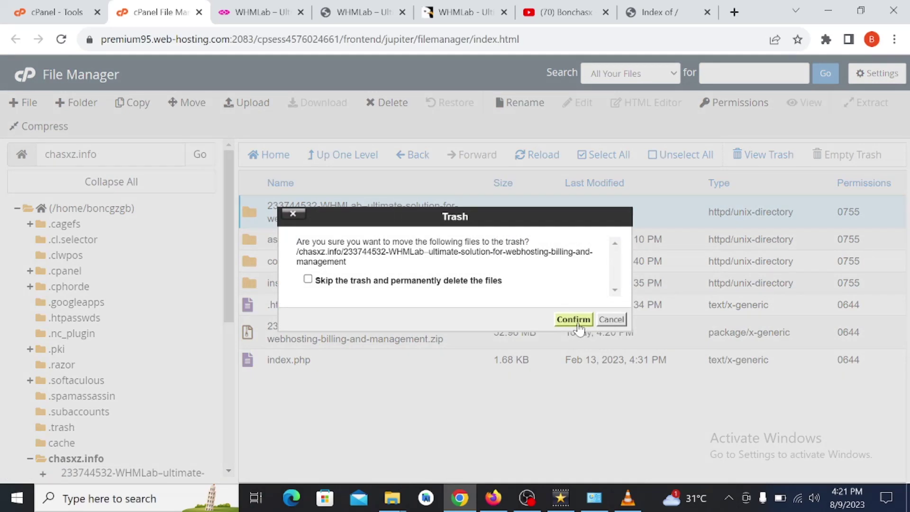
pyautogui.click(442, 281)
pyautogui.click(559, 319)
# Step: Delete the WHMLab zip archive from the chasxz.info directory
pyautogui.click(361, 299)
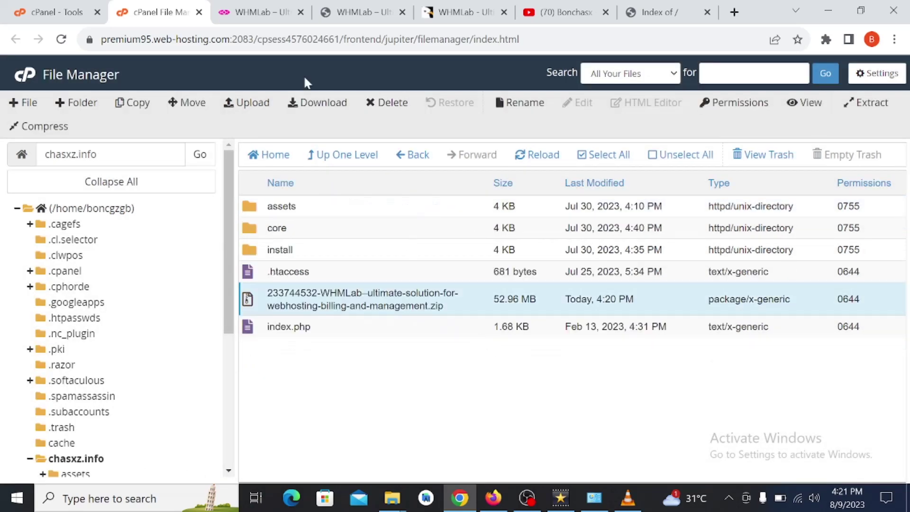
pyautogui.click(387, 104)
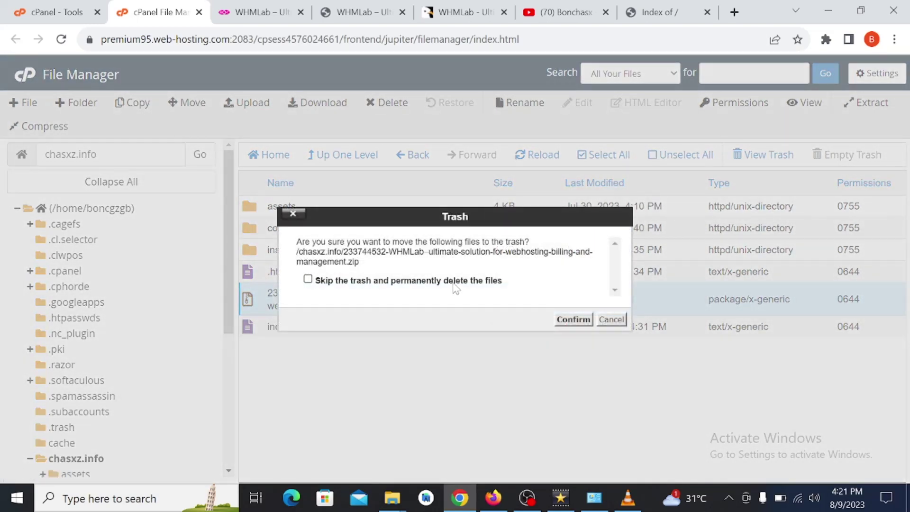
pyautogui.click(563, 321)
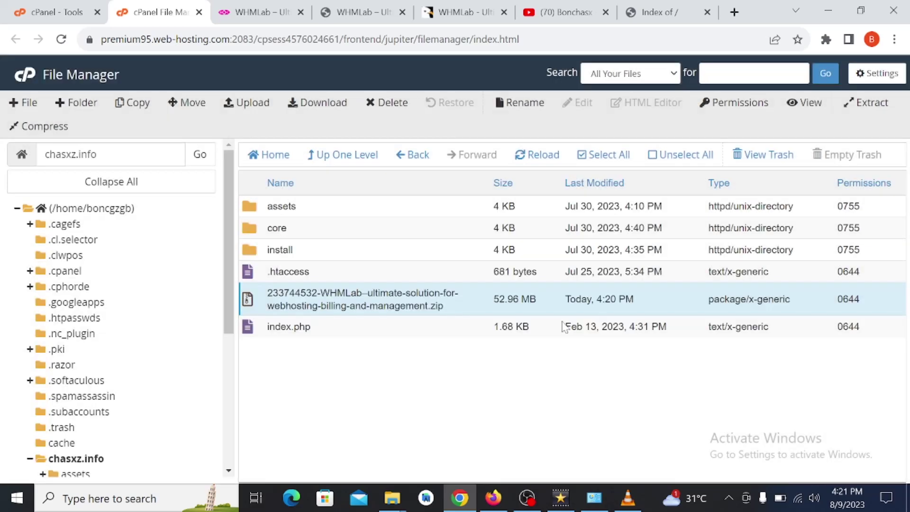
# Step: Reload the chasxz.info website to check whether the uploaded script loads
pyautogui.click(673, 7)
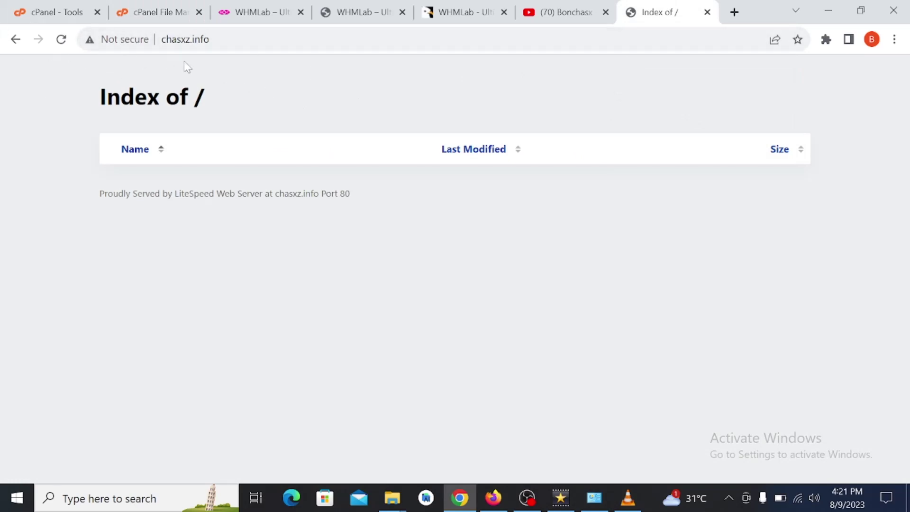
pyautogui.click(56, 46)
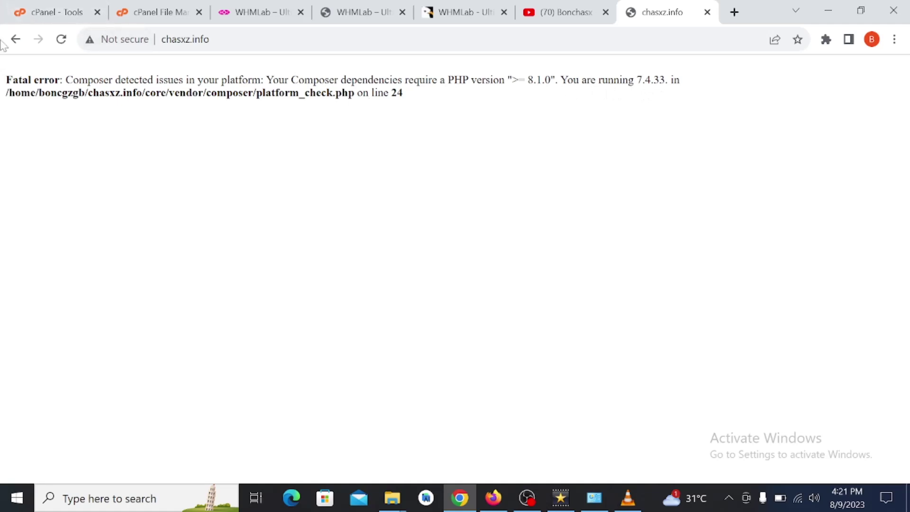
# Step: Switch the hosting account's current PHP version to 8.1 in cPanel's PHP Selector
pyautogui.click(29, 14)
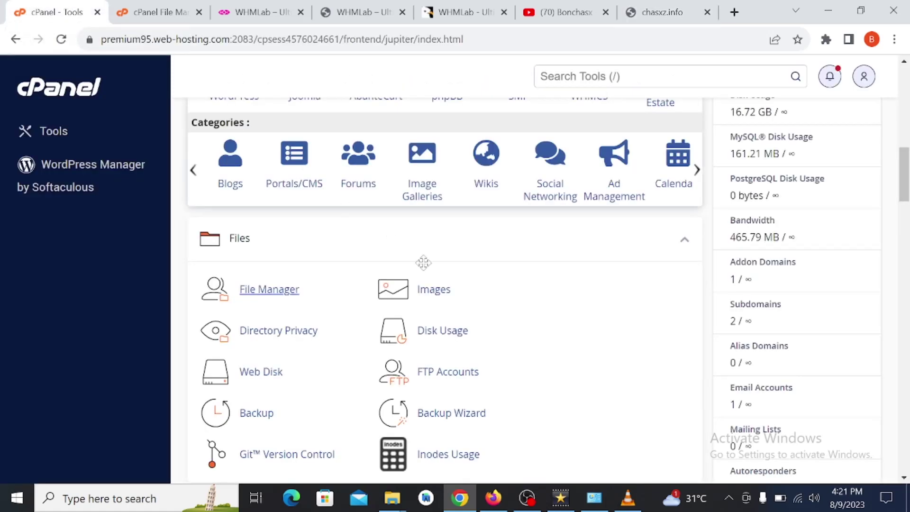
pyautogui.middleClick(429, 275)
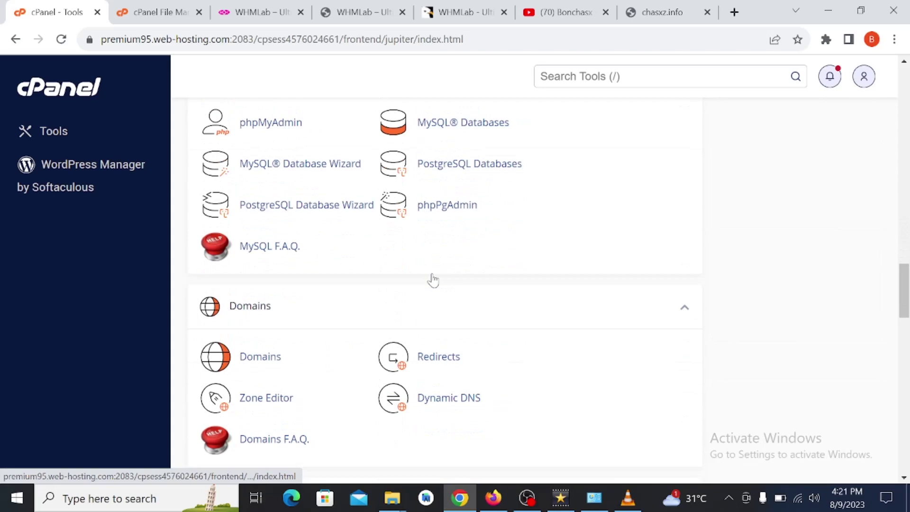
pyautogui.scroll(-7, 429, 275)
pyautogui.scroll(-7, 282, 287)
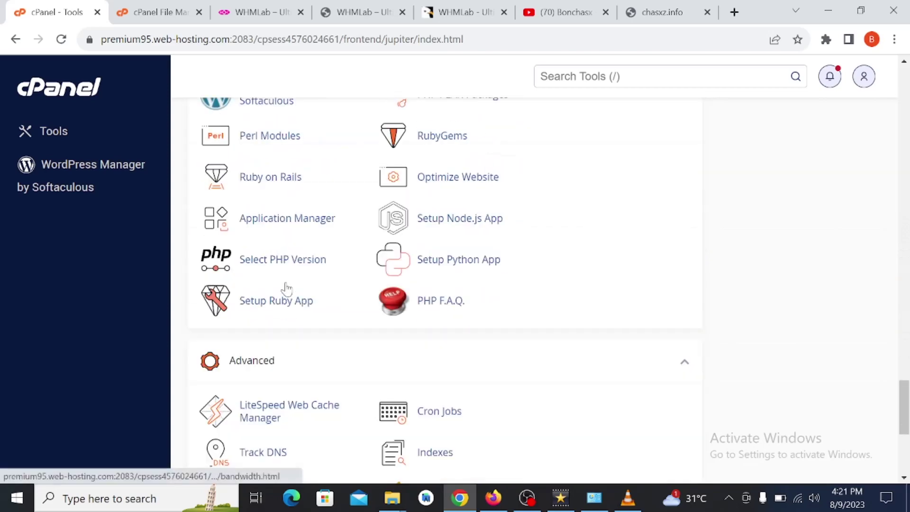
pyautogui.click(291, 259)
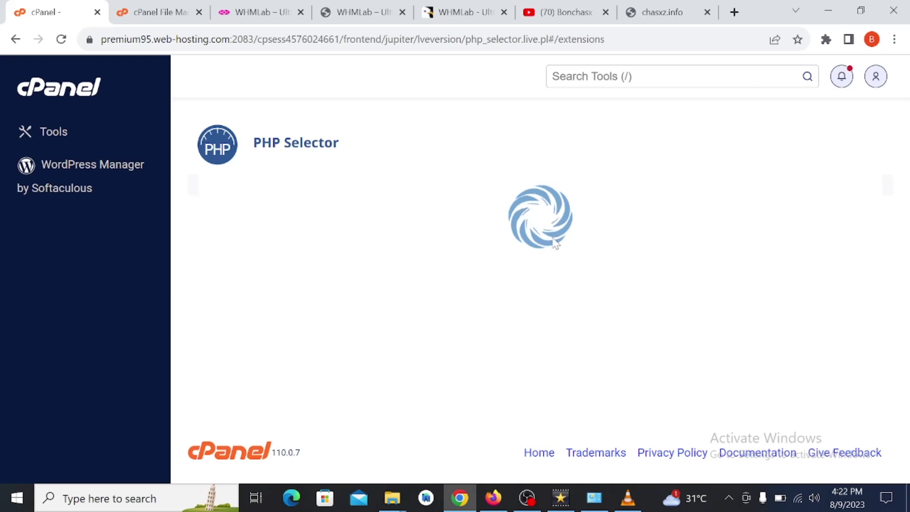
pyautogui.click(520, 327)
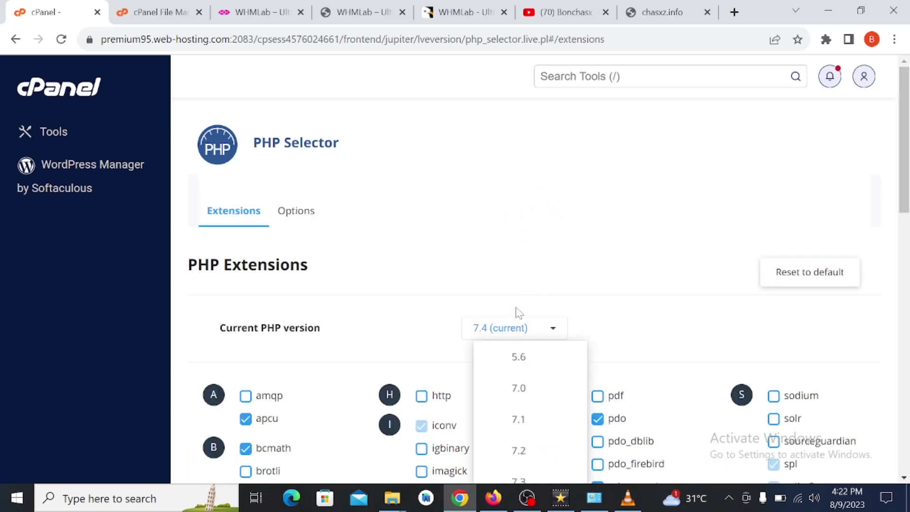
pyautogui.scroll(-5, 520, 327)
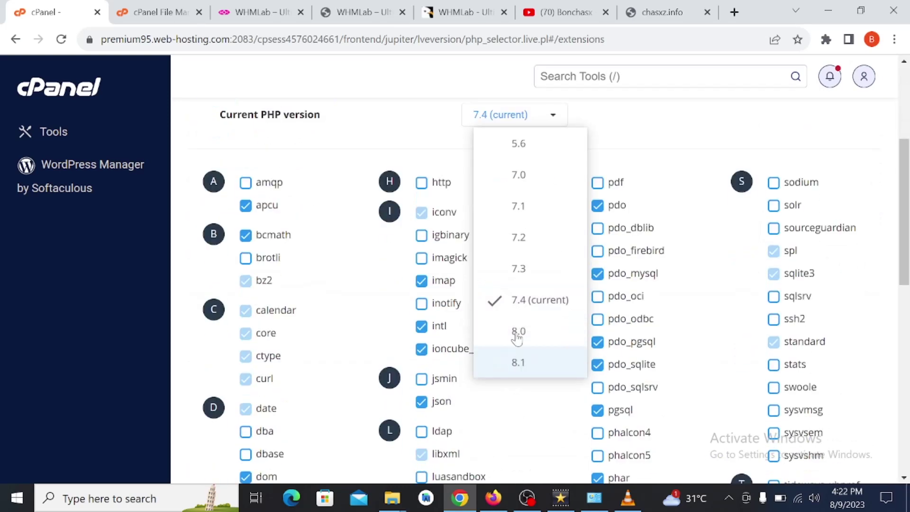
pyautogui.click(518, 362)
pyautogui.click(572, 113)
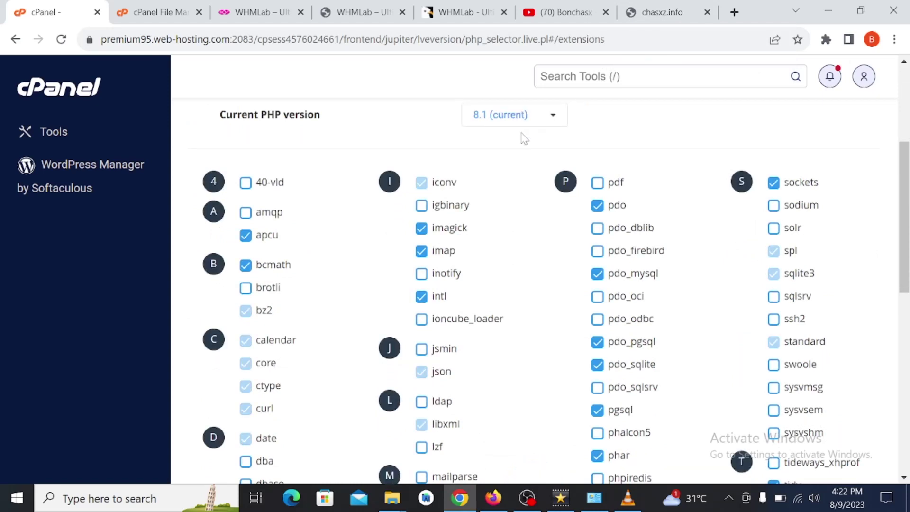
# Step: Reload the chasxz.info website and open the script's installer at chasxz.info/install
pyautogui.click(659, 14)
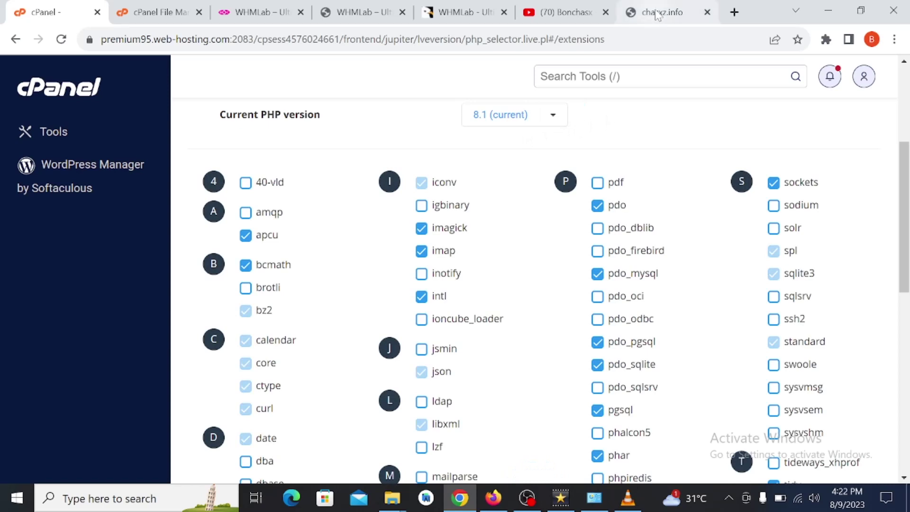
pyautogui.click(61, 39)
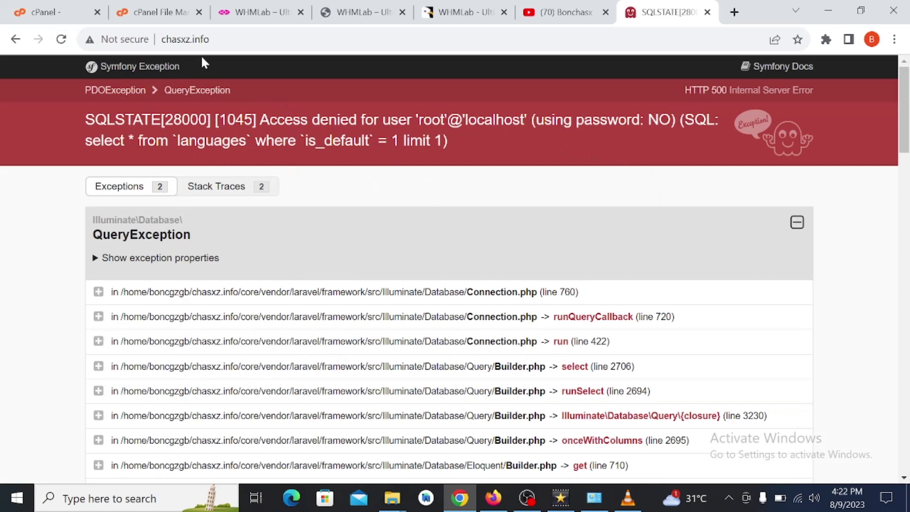
pyautogui.click(189, 39)
pyautogui.click(210, 39)
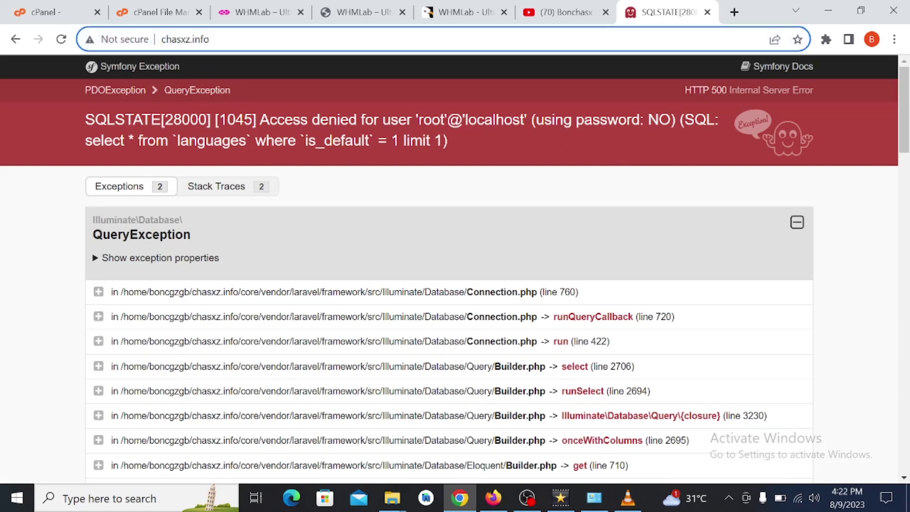
pyautogui.write('/ins')
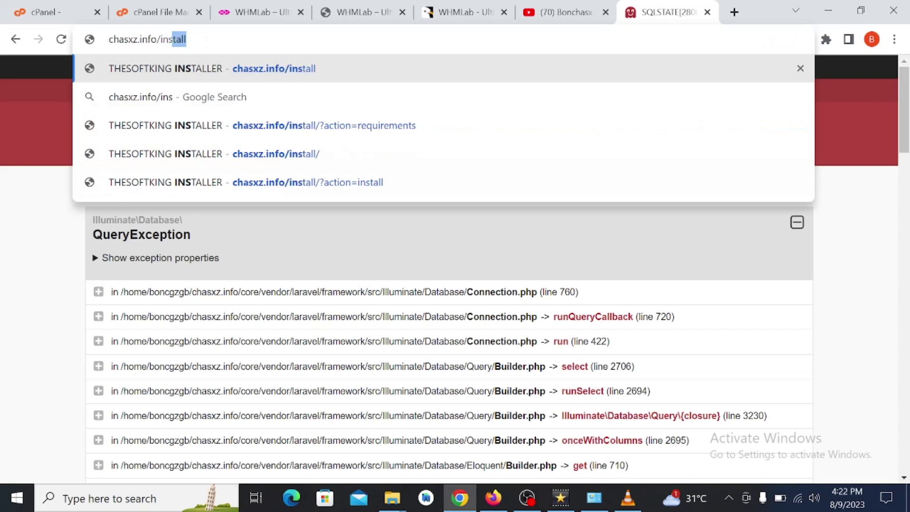
pyautogui.write('ta')
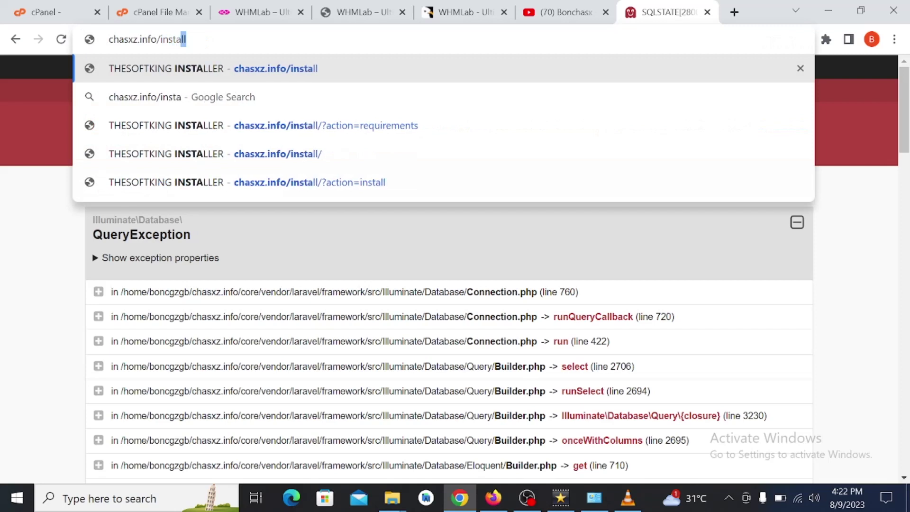
pyautogui.click(217, 69)
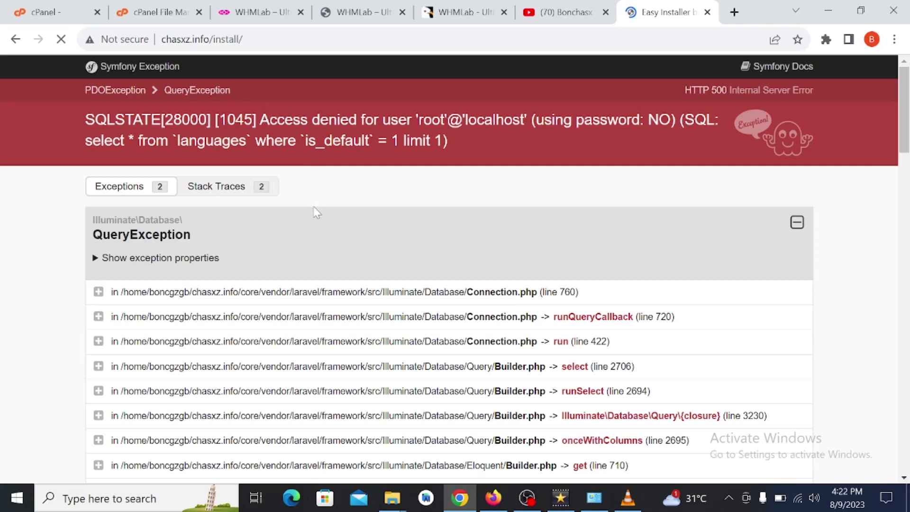
# Step: Agree to the installer's licence terms and review the server requirements check
pyautogui.scroll(-6, 318, 211)
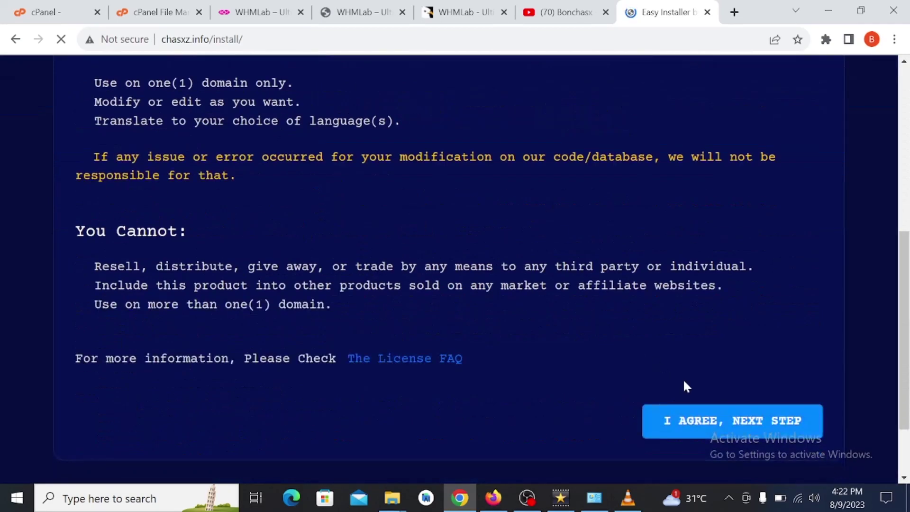
pyautogui.click(709, 433)
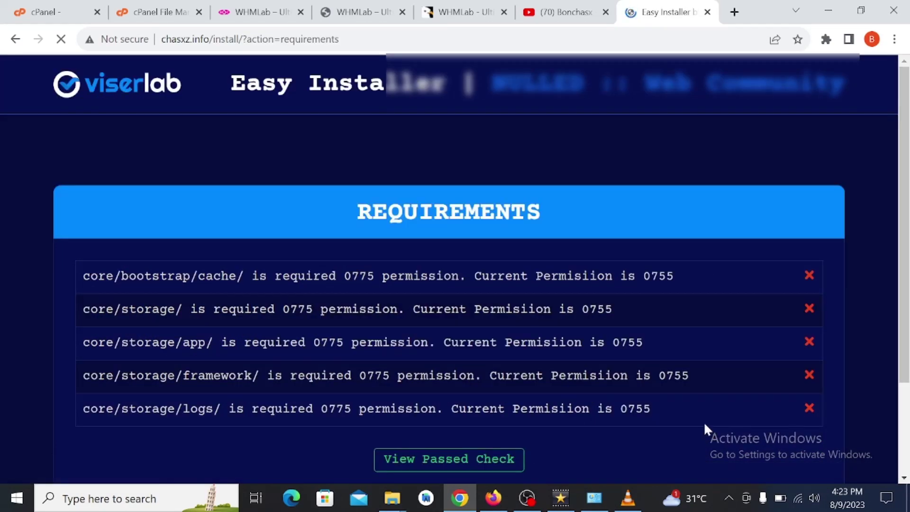
pyautogui.scroll(-3, 623, 369)
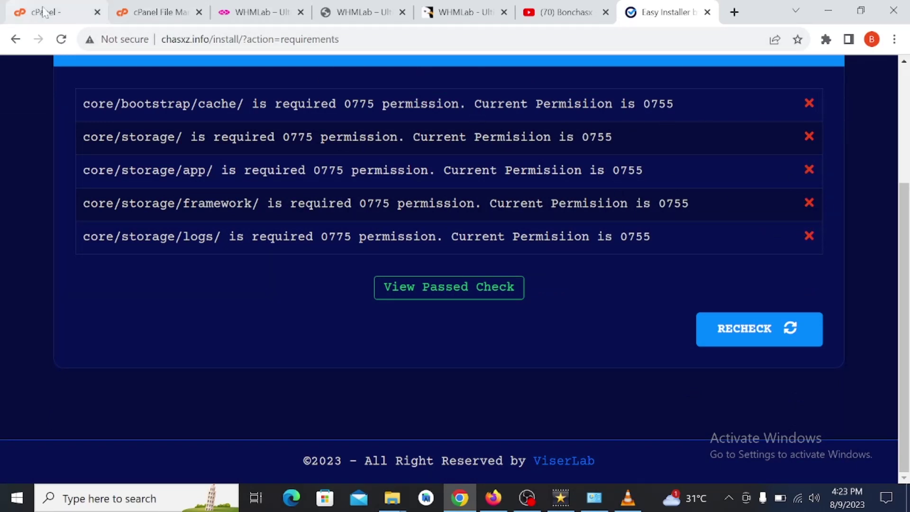
# Step: Set the permissions of the chasxz.info/core/storage folder to 777 in File Manager
pyautogui.click(147, 12)
pyautogui.doubleClick(309, 232)
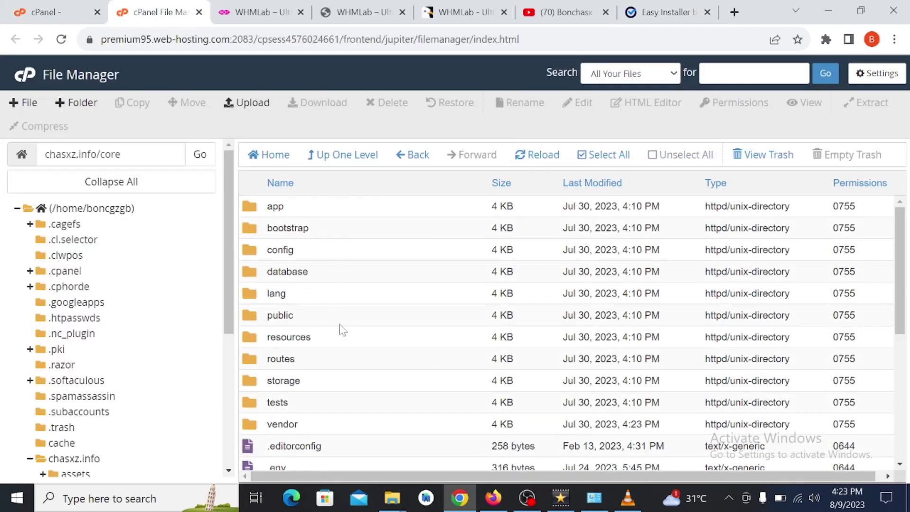
pyautogui.click(312, 377)
pyautogui.rightClick(312, 374)
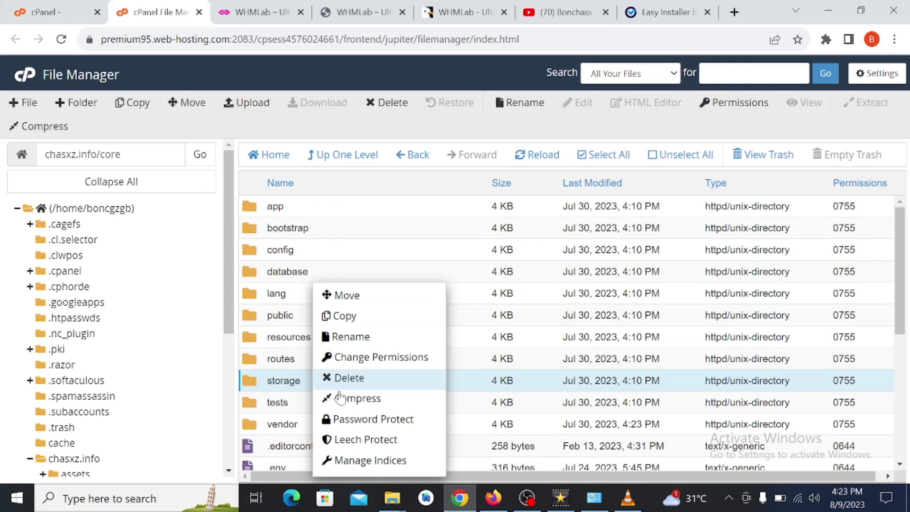
pyautogui.click(437, 363)
pyautogui.click(475, 259)
pyautogui.click(564, 258)
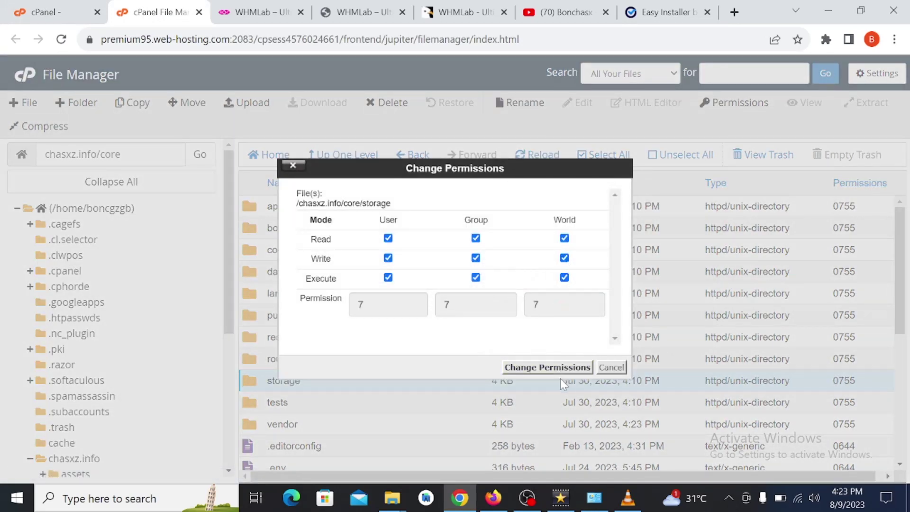
pyautogui.click(547, 368)
# Step: Set the permissions of the framework and logs folders inside chasxz.info/core/storage to 777
pyautogui.doubleClick(386, 381)
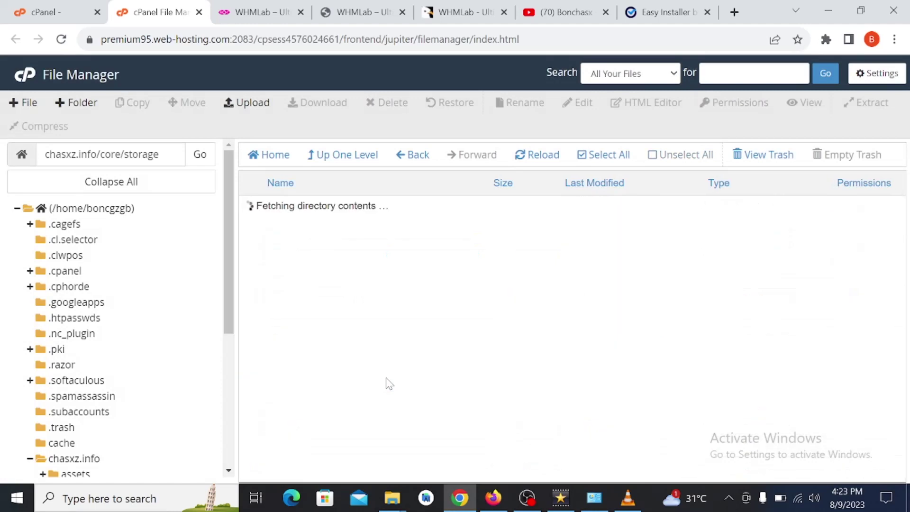
pyautogui.moveTo(348, 258); pyautogui.dragTo(347, 273)
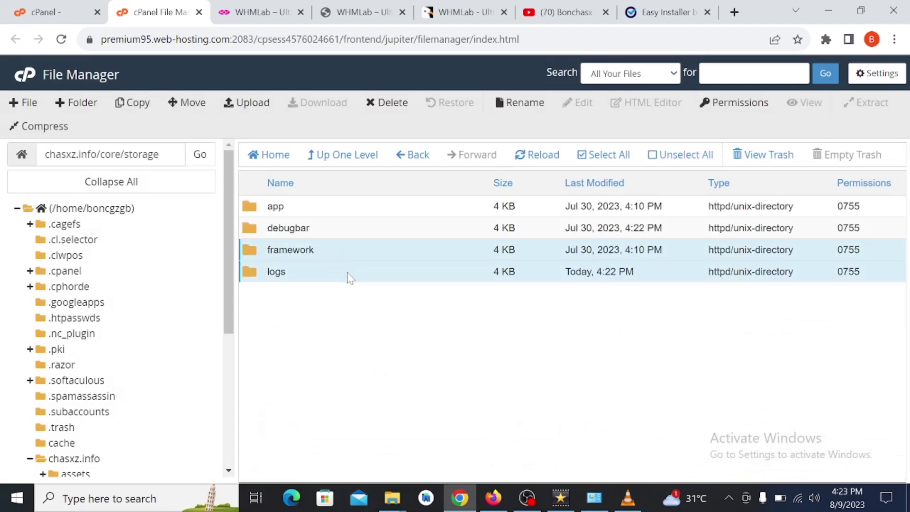
pyautogui.rightClick(348, 273)
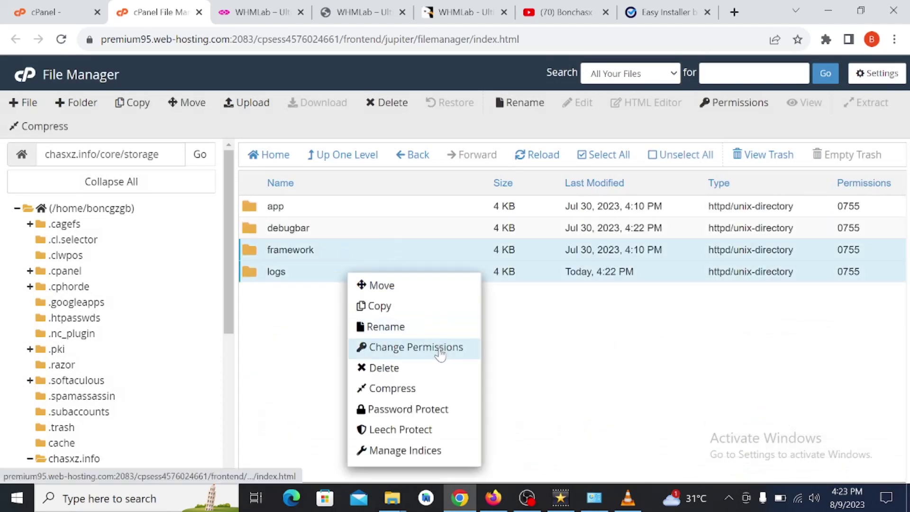
pyautogui.click(439, 349)
pyautogui.click(564, 263)
pyautogui.click(476, 263)
pyautogui.click(547, 372)
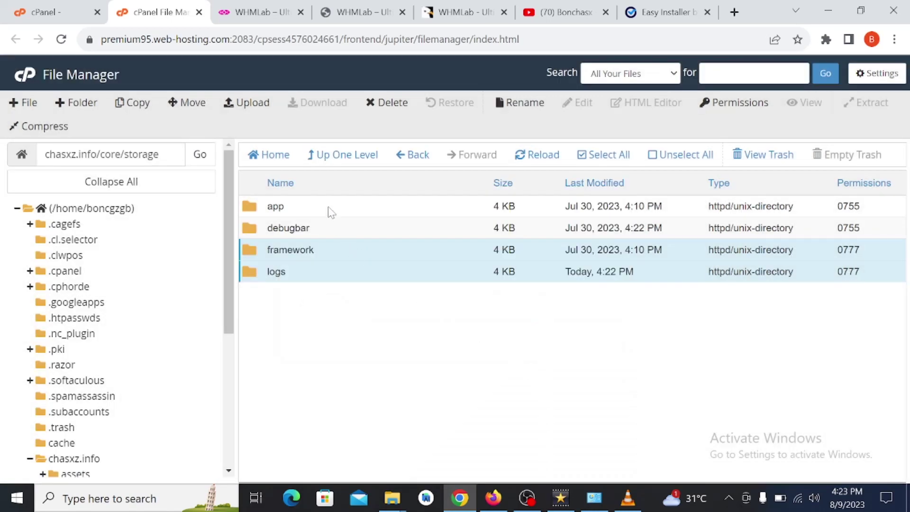
# Step: Set the permissions of the app folder inside chasxz.info/core/storage to 777
pyautogui.rightClick(331, 212)
pyautogui.click(426, 282)
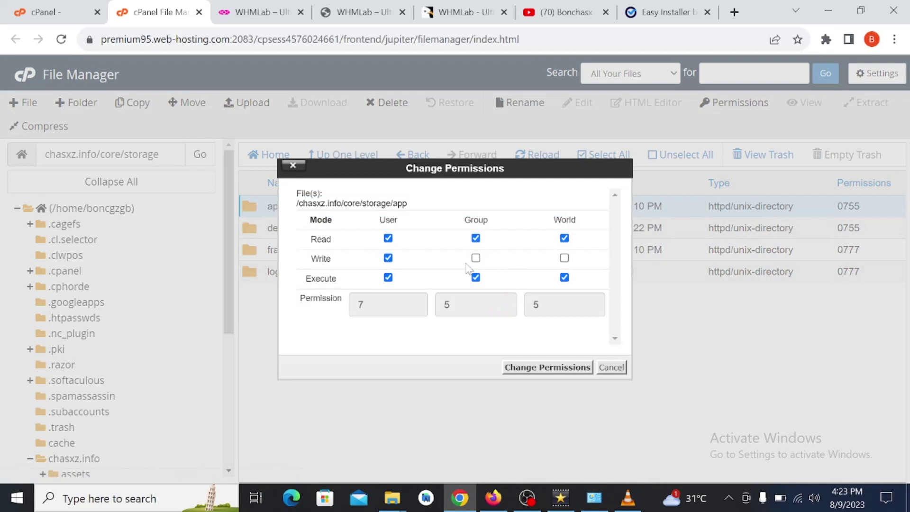
pyautogui.click(477, 258)
pyautogui.click(565, 258)
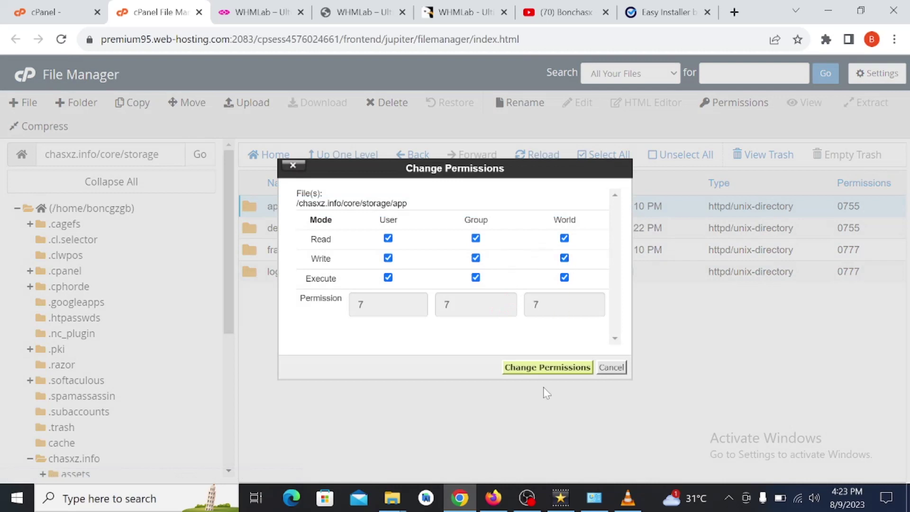
pyautogui.click(547, 371)
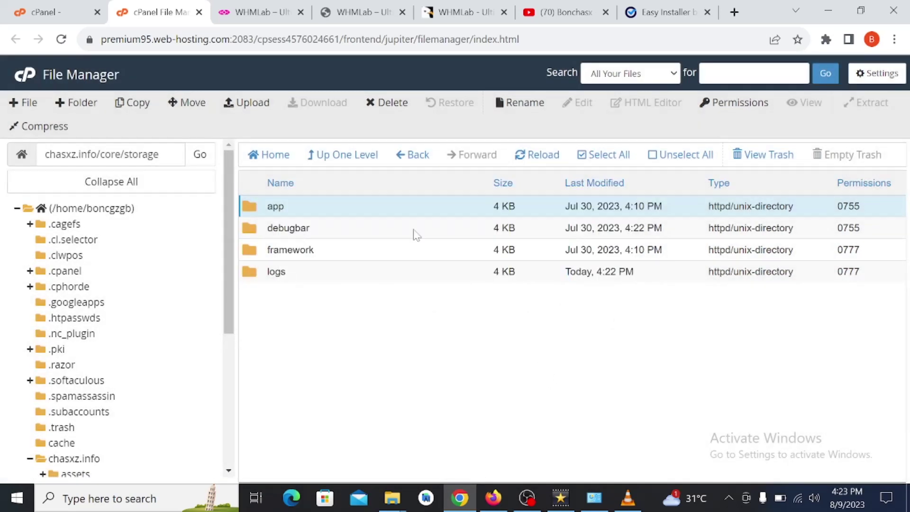
# Step: Set the permissions of the cache folder inside chasxz.info/core/bootstrap to 777
pyautogui.click(412, 154)
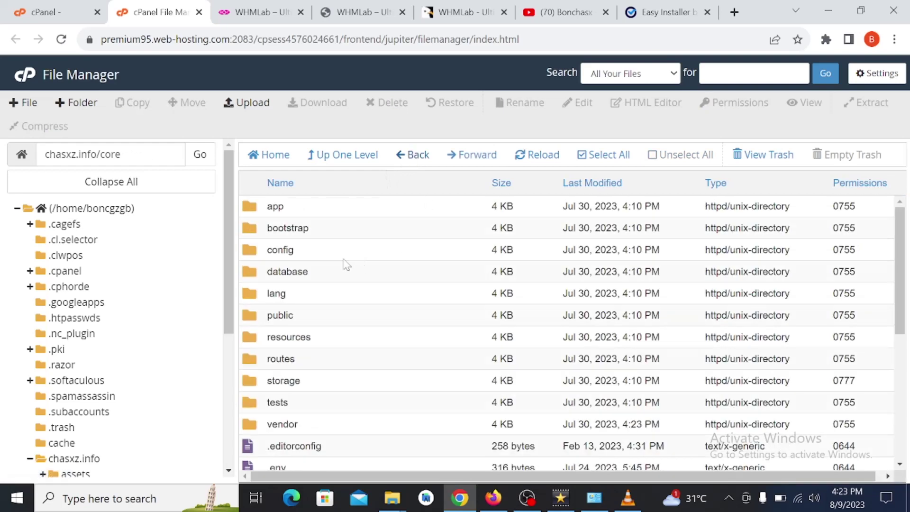
pyautogui.doubleClick(337, 231)
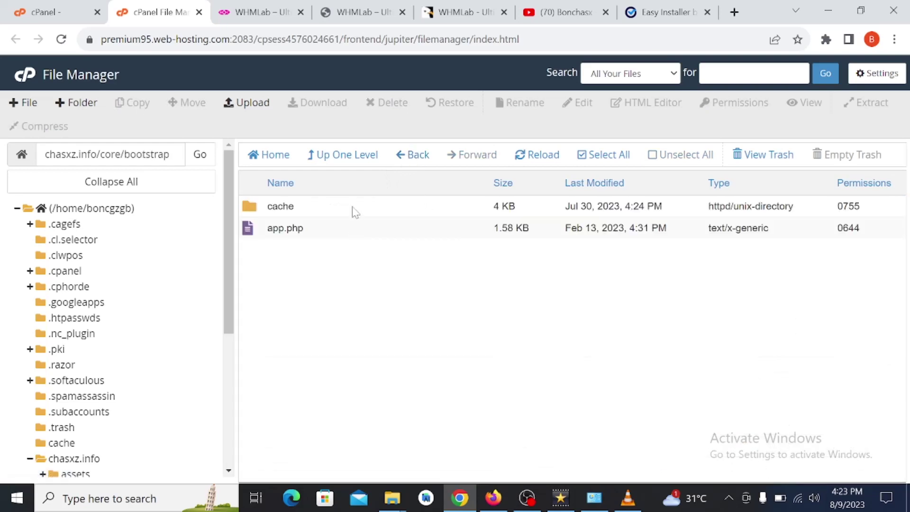
pyautogui.click(354, 207)
pyautogui.rightClick(353, 208)
pyautogui.click(414, 280)
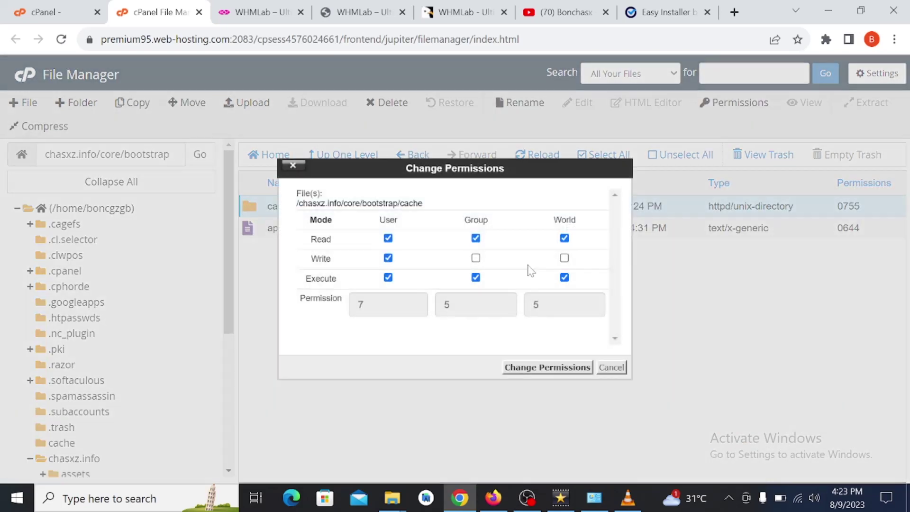
pyautogui.click(476, 258)
pyautogui.click(564, 259)
pyautogui.click(548, 368)
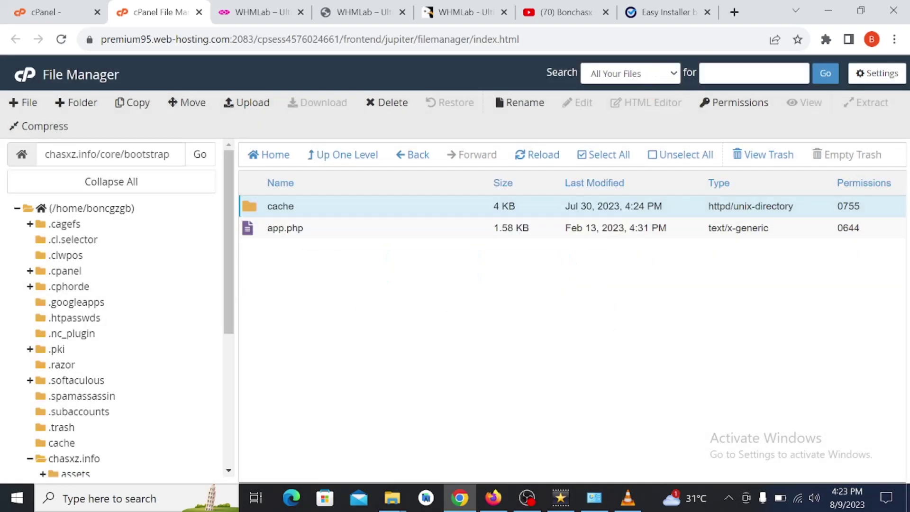
# Step: Return to the installer, rerun the requirements check and continue to the site information form
pyautogui.click(668, 12)
pyautogui.click(731, 329)
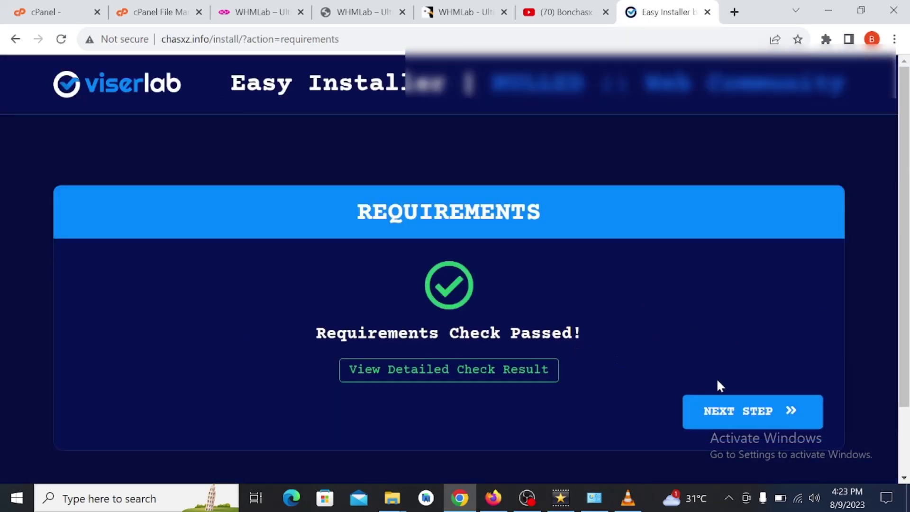
pyautogui.click(717, 419)
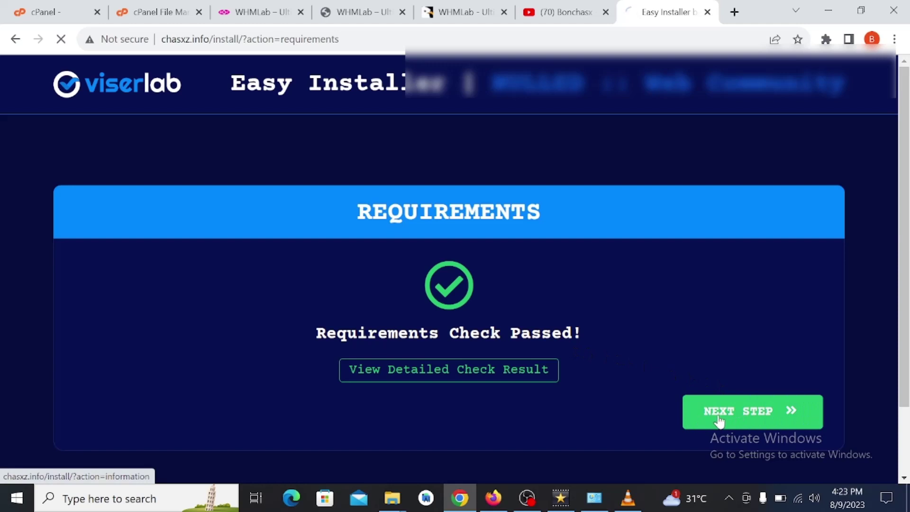
# Step: Review the installer's database and admin fields, comparing the Create New Database option with Existing Database and keeping Existing Database selected
pyautogui.scroll(-4, 359, 265)
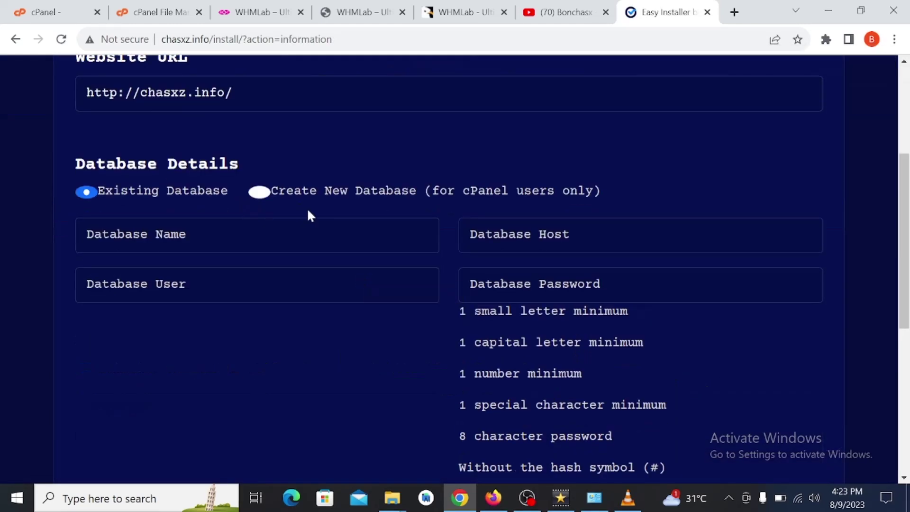
pyautogui.scroll(-3, 372, 264)
pyautogui.scroll(2, 371, 265)
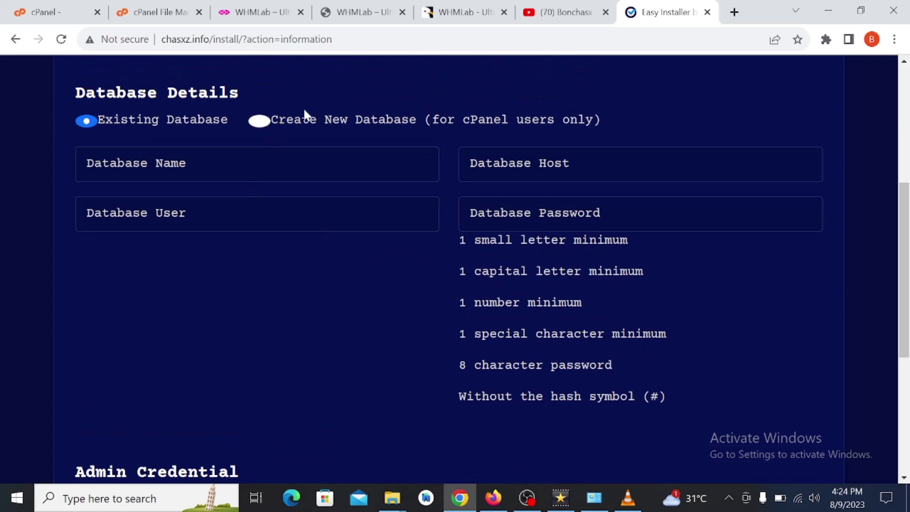
pyautogui.click(259, 121)
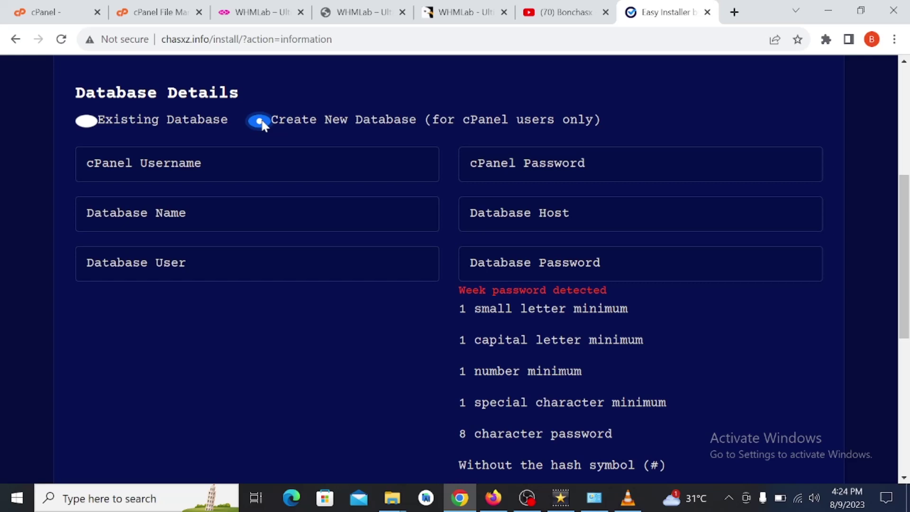
pyautogui.click(161, 123)
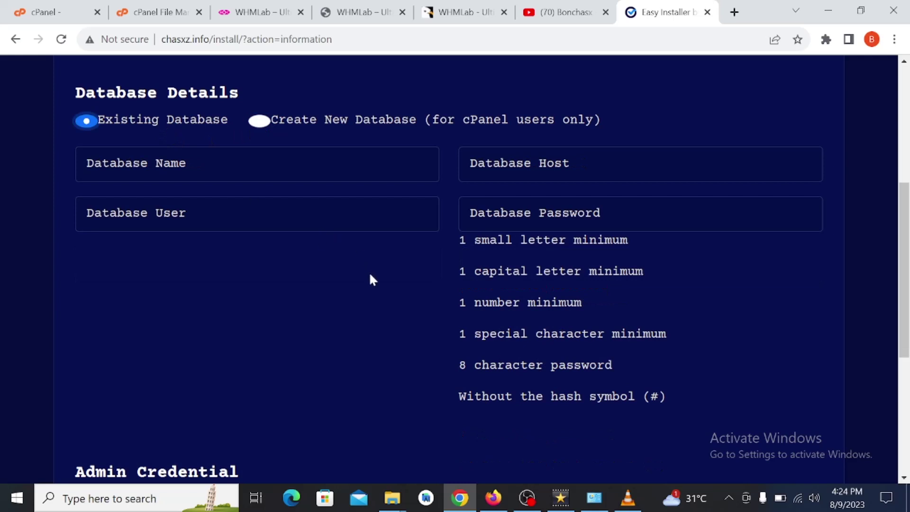
# Step: Switch to cPanel and open the MySQL Database Wizard from its tools page
pyautogui.click(56, 16)
pyautogui.click(92, 97)
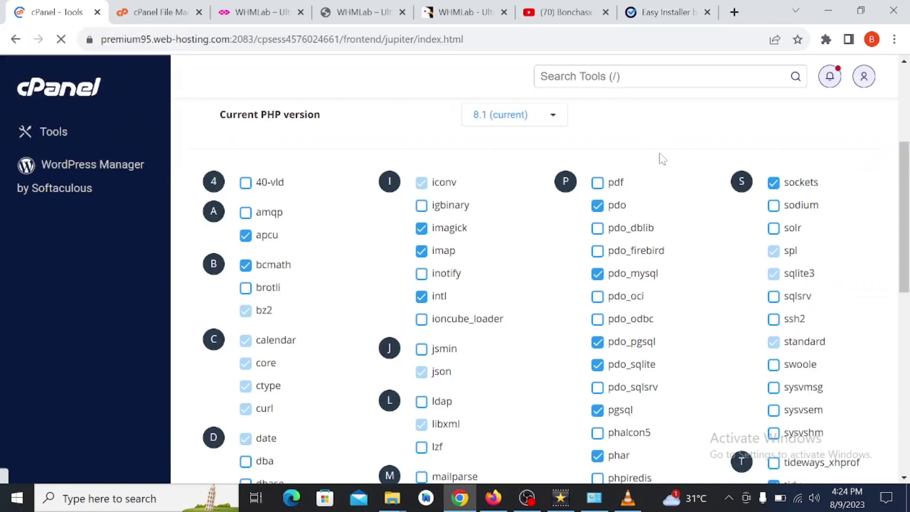
pyautogui.scroll(-8, 429, 285)
pyautogui.scroll(-6, 428, 284)
pyautogui.scroll(-4, 429, 286)
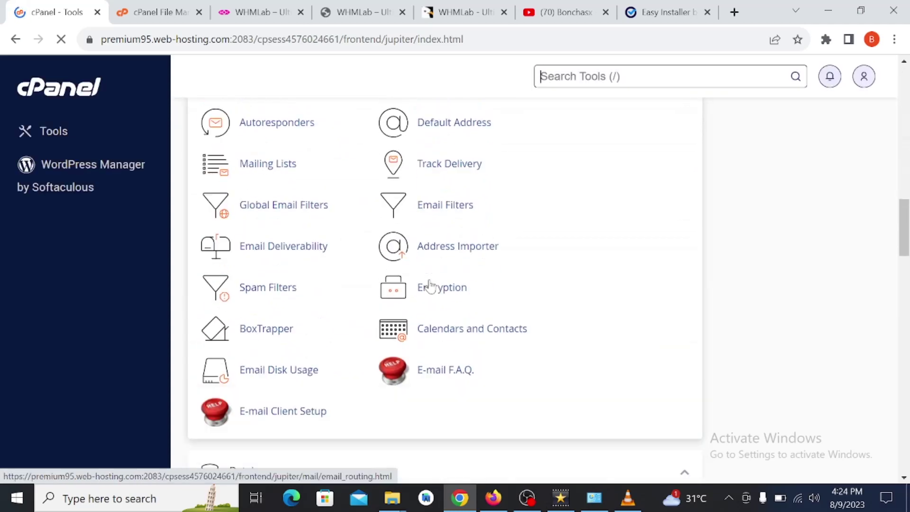
pyautogui.scroll(-5, 430, 284)
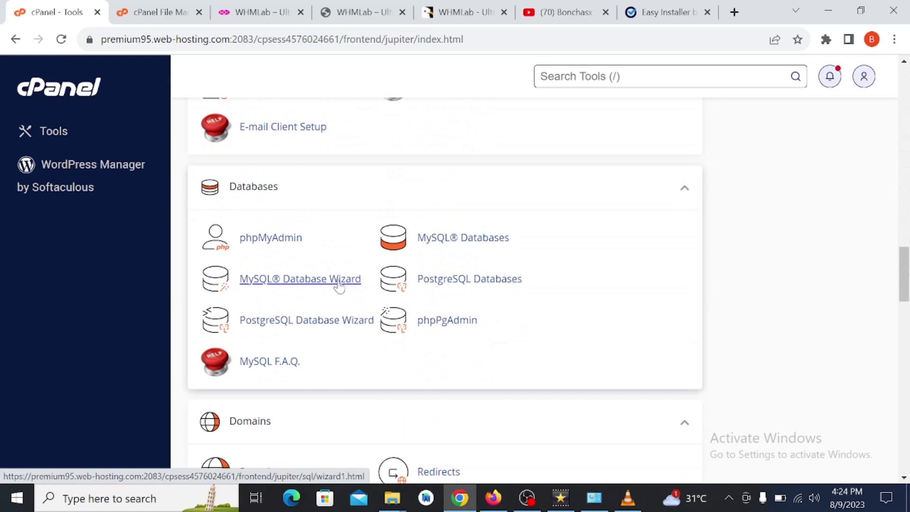
pyautogui.click(298, 281)
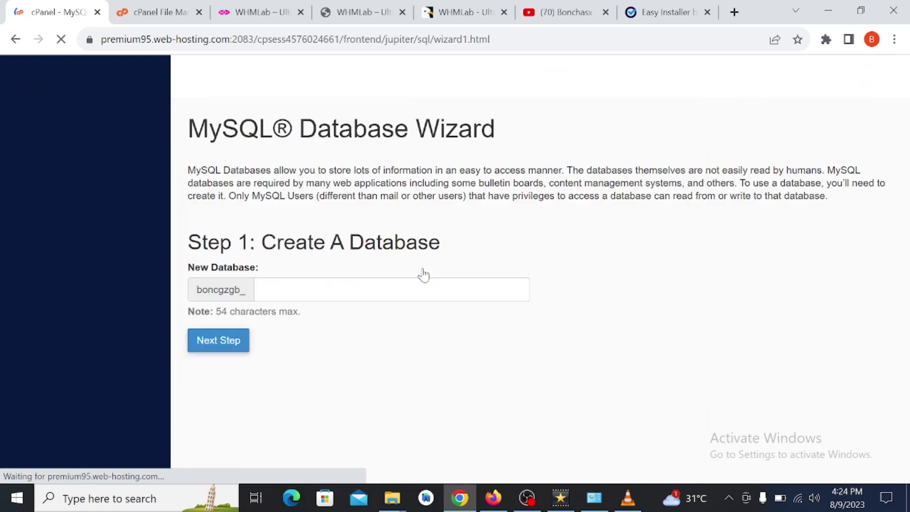
# Step: Create a MySQL database with the name whm after the account prefix
pyautogui.click(423, 289)
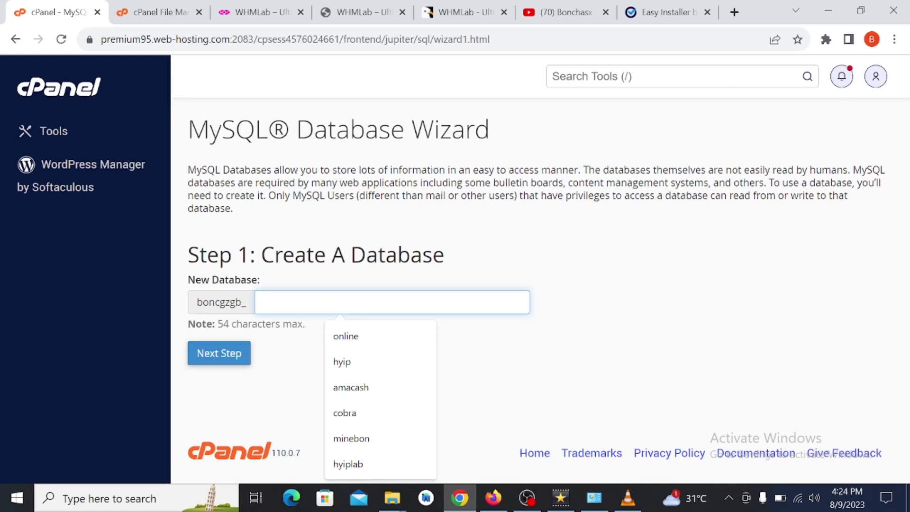
pyautogui.write('c')
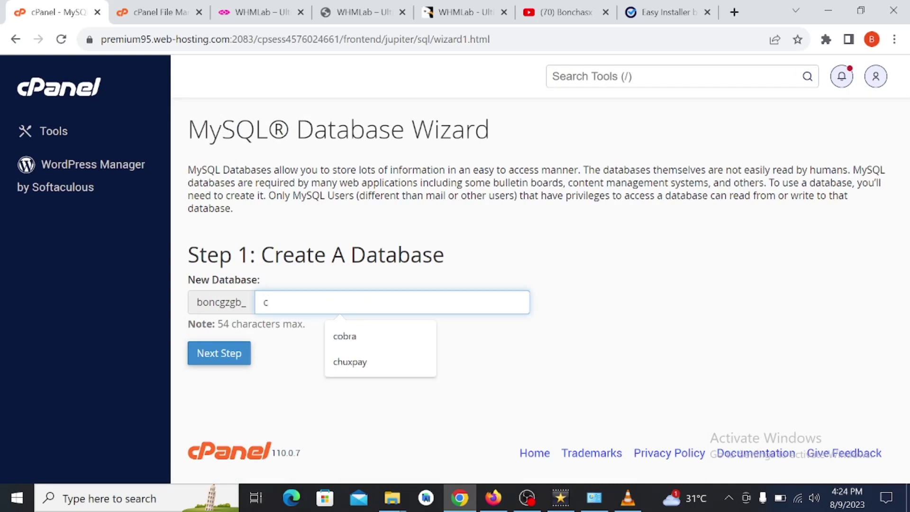
pyautogui.press('BackSpace')
pyautogui.write('whm')
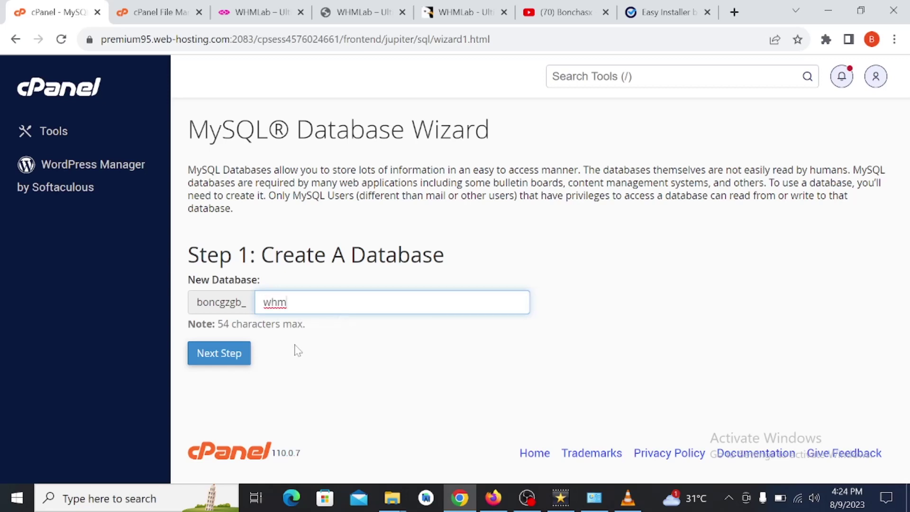
pyautogui.click(227, 359)
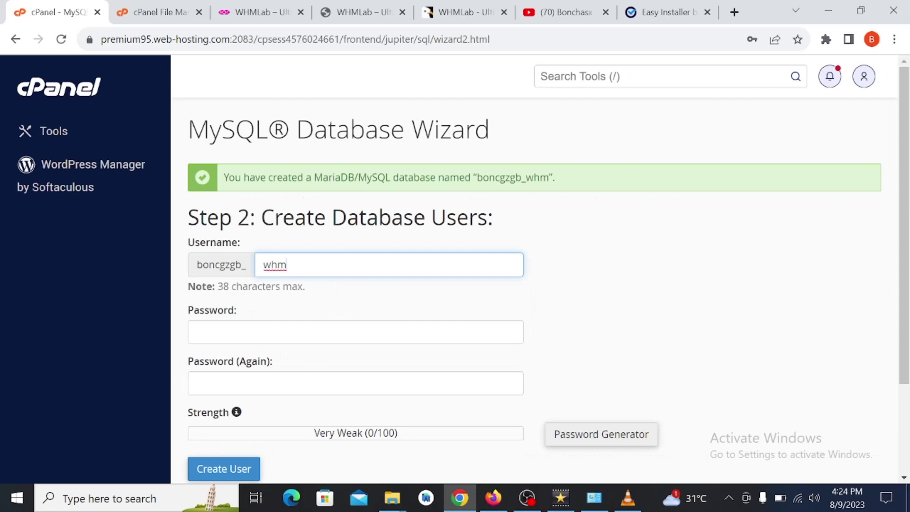
# Step: Name the new database user whm, then generate a random password for it and copy that password
pyautogui.click(199, 331)
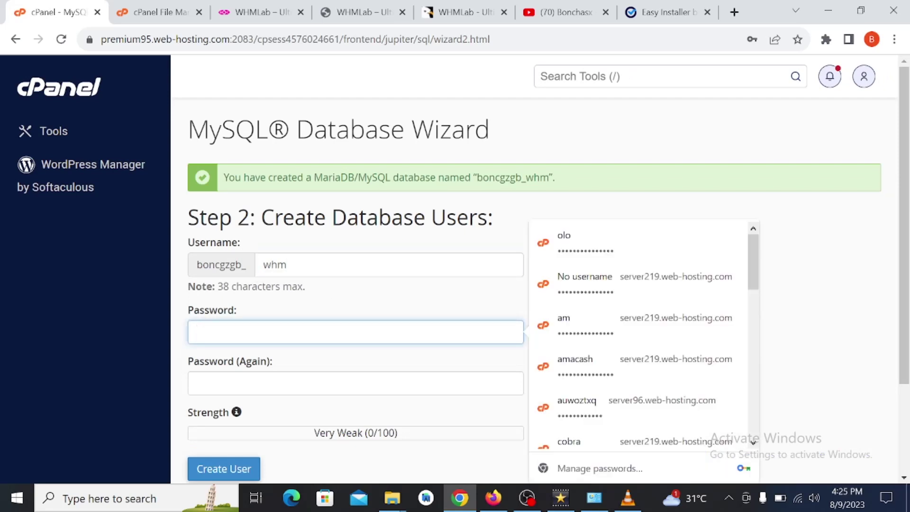
pyautogui.click(601, 434)
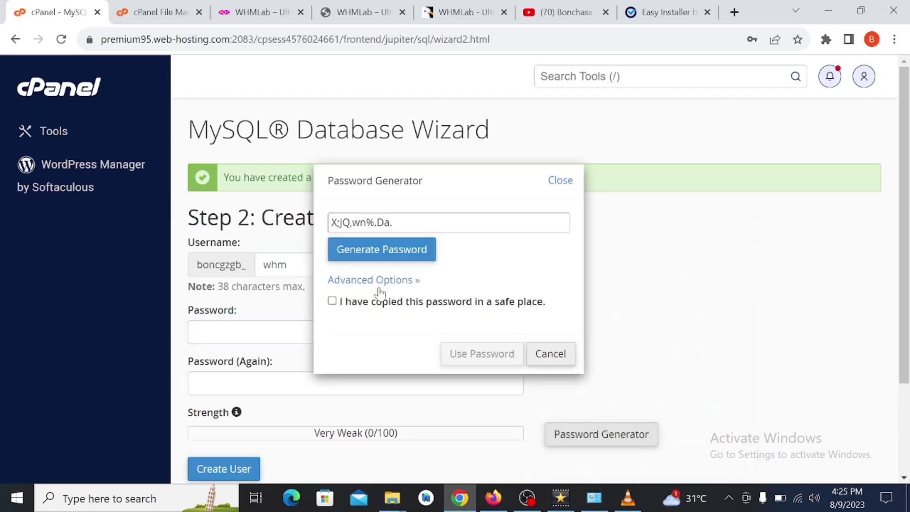
pyautogui.click(360, 222)
pyautogui.rightClick(369, 227)
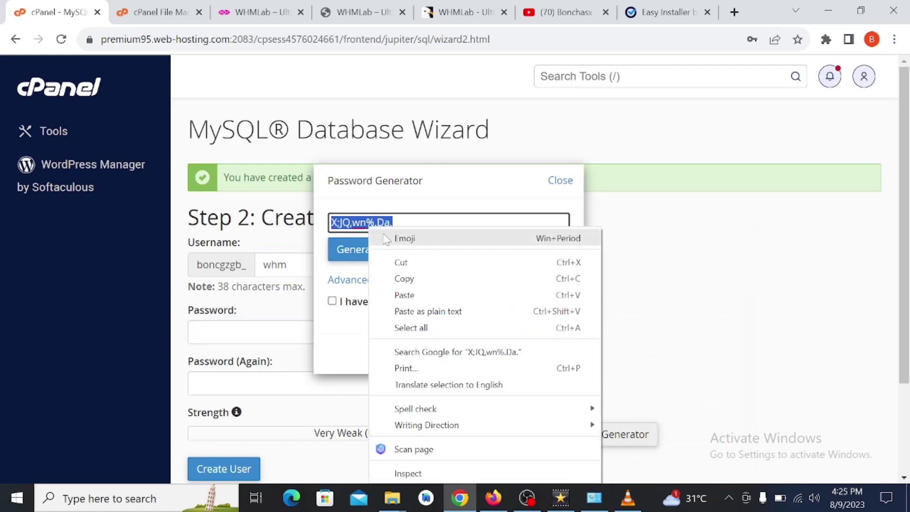
pyautogui.click(411, 279)
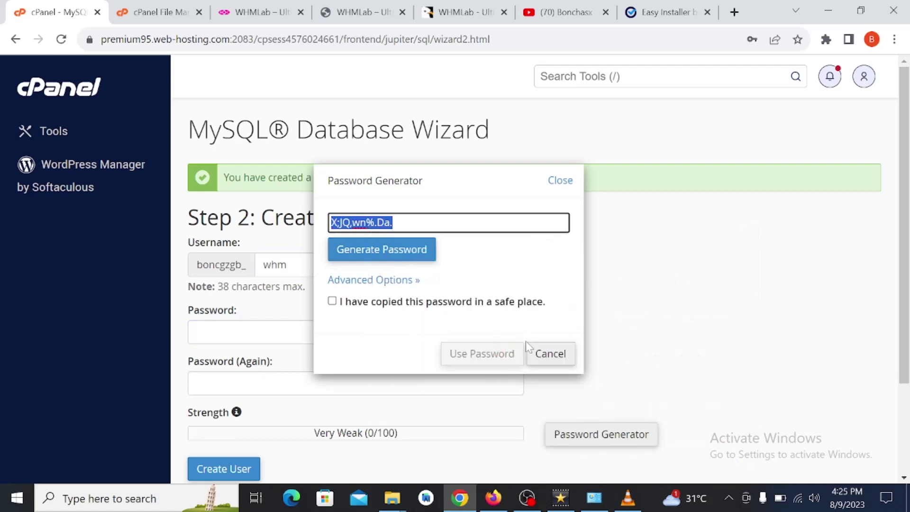
pyautogui.click(548, 354)
# Step: Paste the copied password into both database user password fields and create the user
pyautogui.rightClick(315, 332)
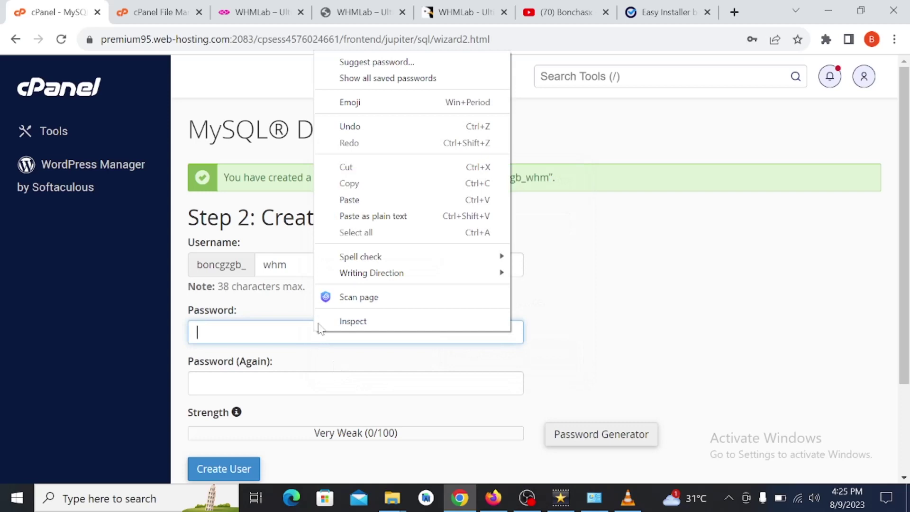
pyautogui.click(362, 202)
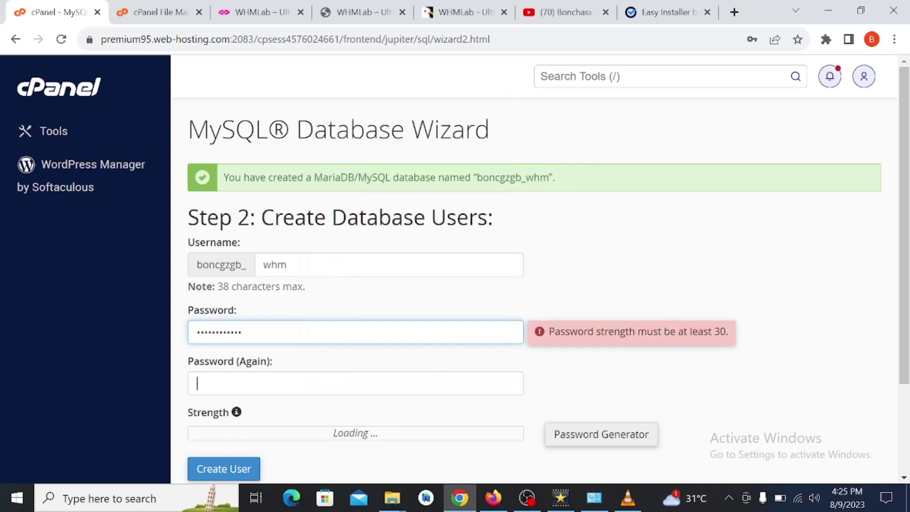
pyautogui.click(300, 382)
pyautogui.rightClick(302, 381)
pyautogui.click(337, 246)
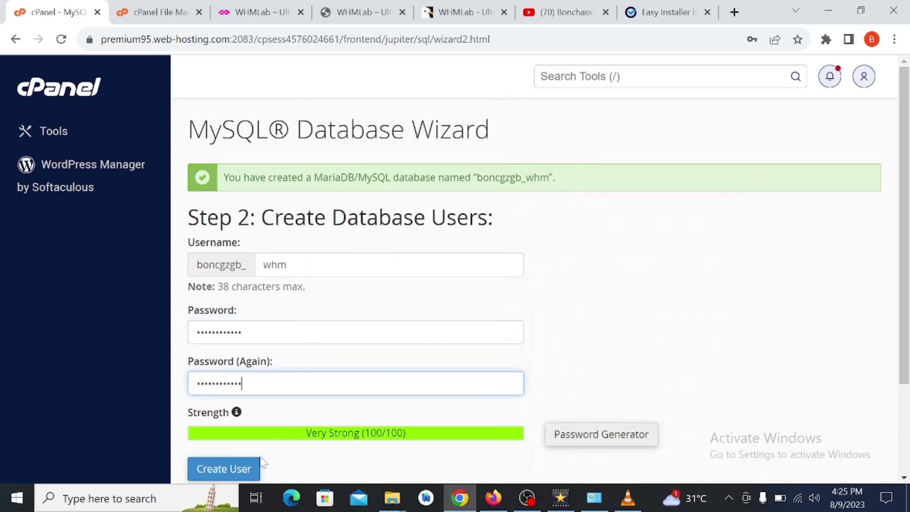
pyautogui.click(224, 469)
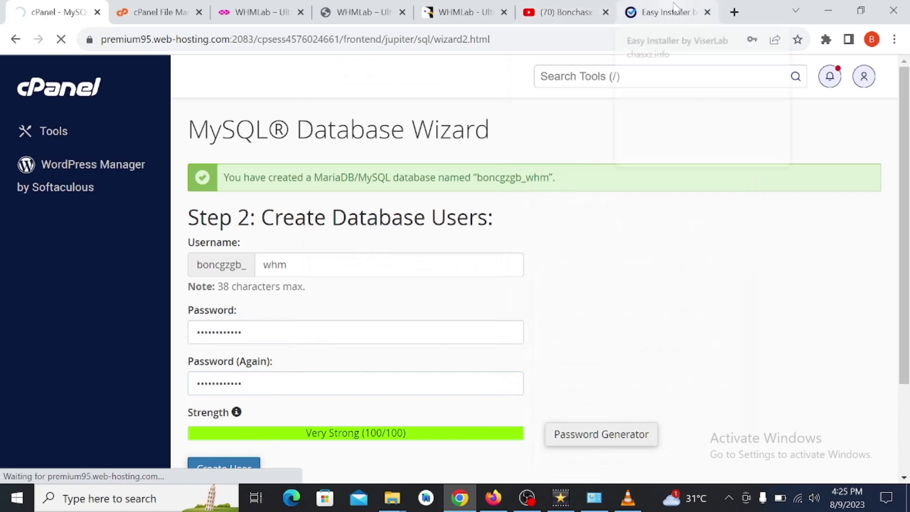
# Step: Switch to the installer form, paste the copied database password and set the database host to localhost
pyautogui.click(673, 10)
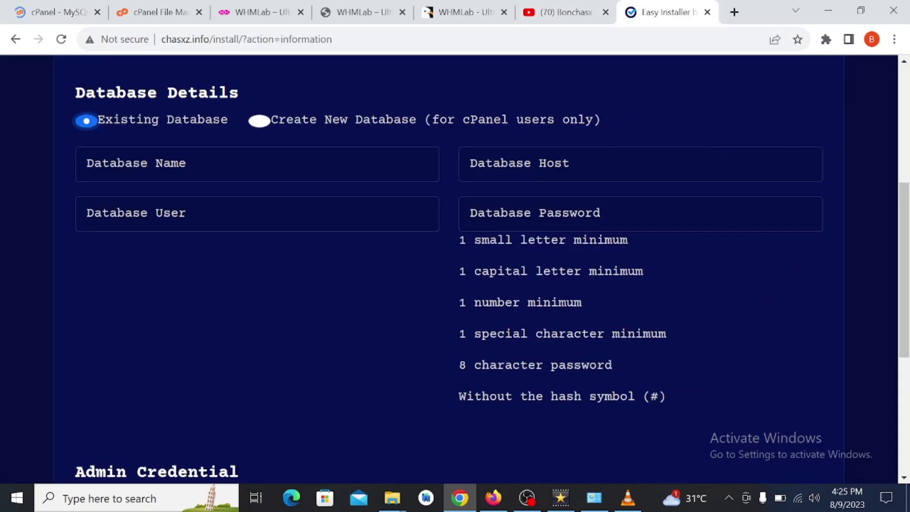
pyautogui.click(543, 217)
pyautogui.rightClick(543, 217)
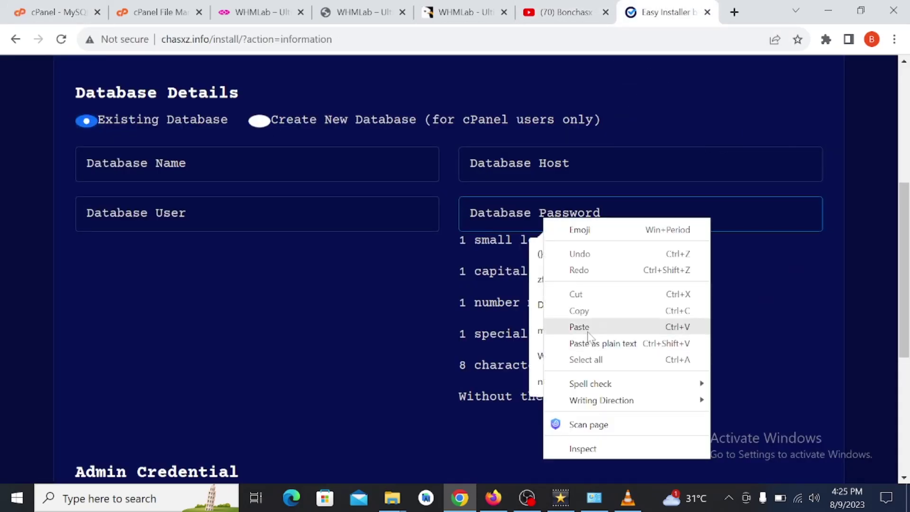
pyautogui.click(586, 326)
pyautogui.click(543, 166)
pyautogui.click(558, 205)
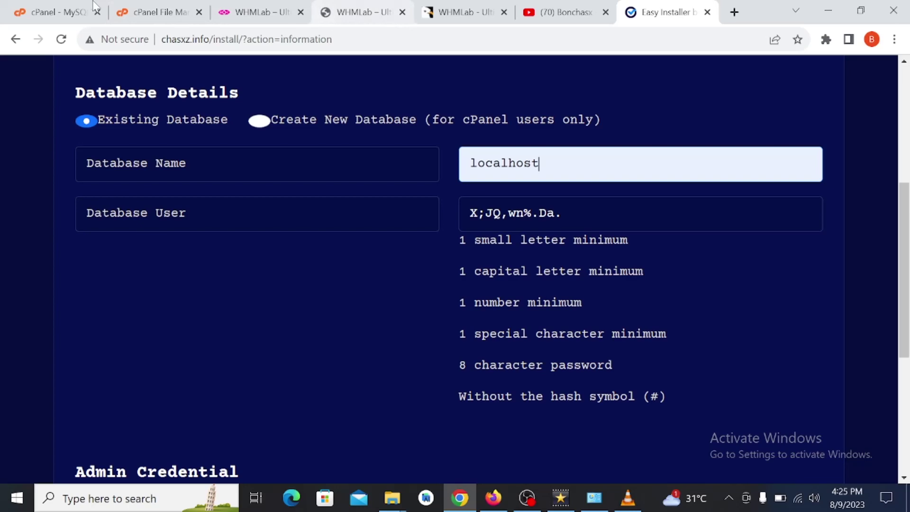
# Step: Return to the cPanel database wizard and grant the new whm user all privileges on the whm database
pyautogui.click(30, 12)
pyautogui.click(250, 290)
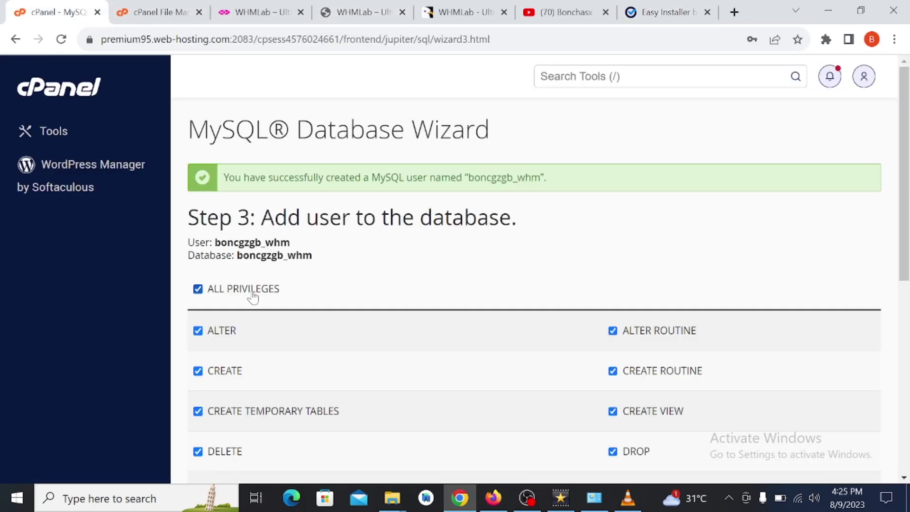
pyautogui.scroll(-3, 249, 292)
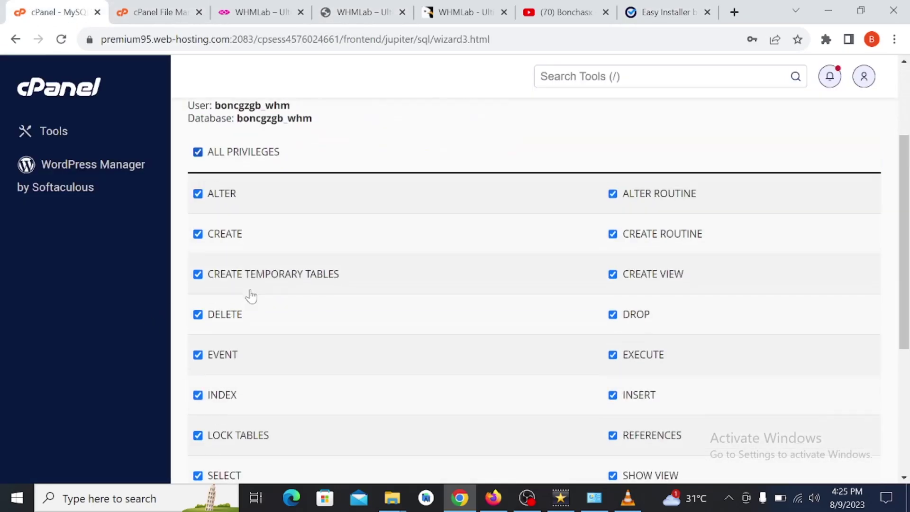
pyautogui.scroll(-3, 343, 298)
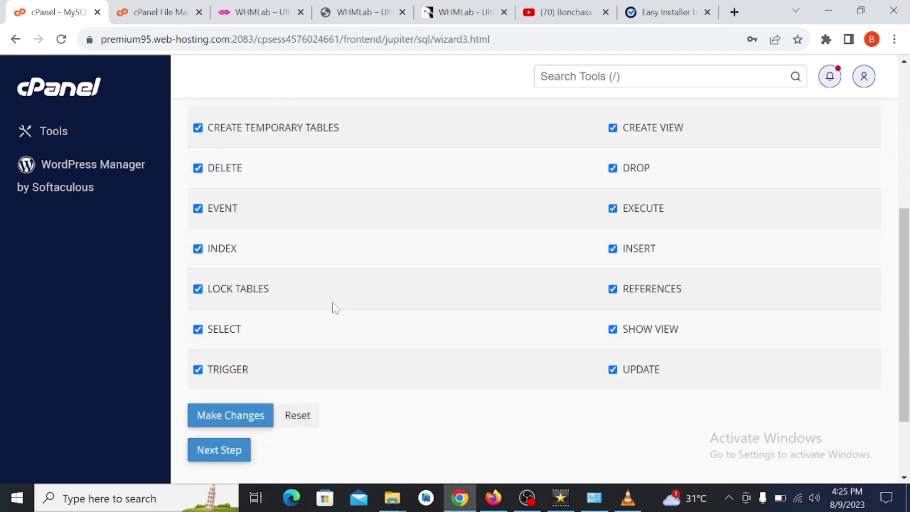
pyautogui.click(240, 417)
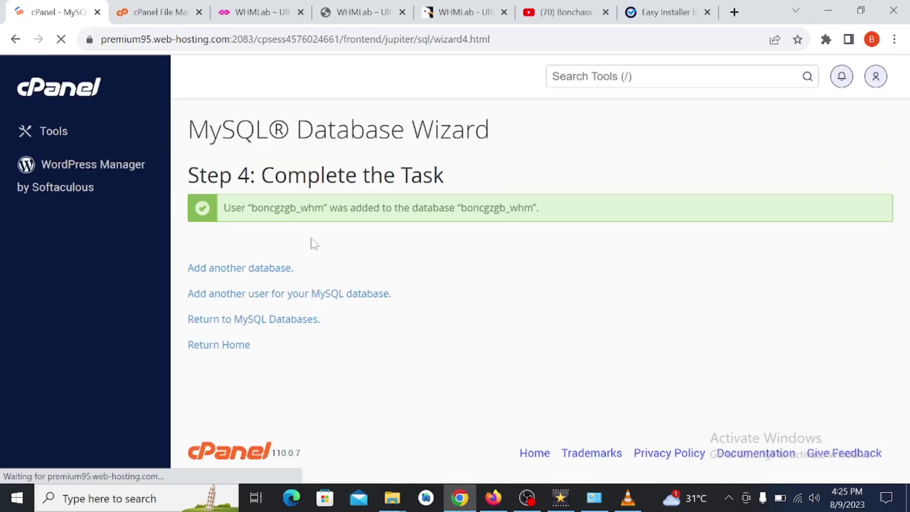
# Step: Copy the prefixed whm user name from cPanel and paste it as both database user and database name in the installer
pyautogui.doubleClick(287, 207)
pyautogui.rightClick(294, 208)
pyautogui.click(322, 216)
pyautogui.click(632, 7)
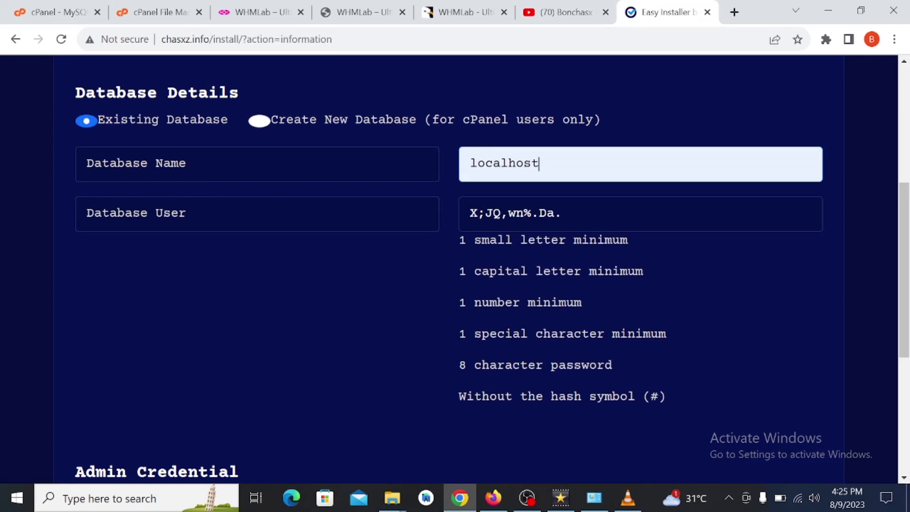
pyautogui.rightClick(143, 217)
pyautogui.click(195, 322)
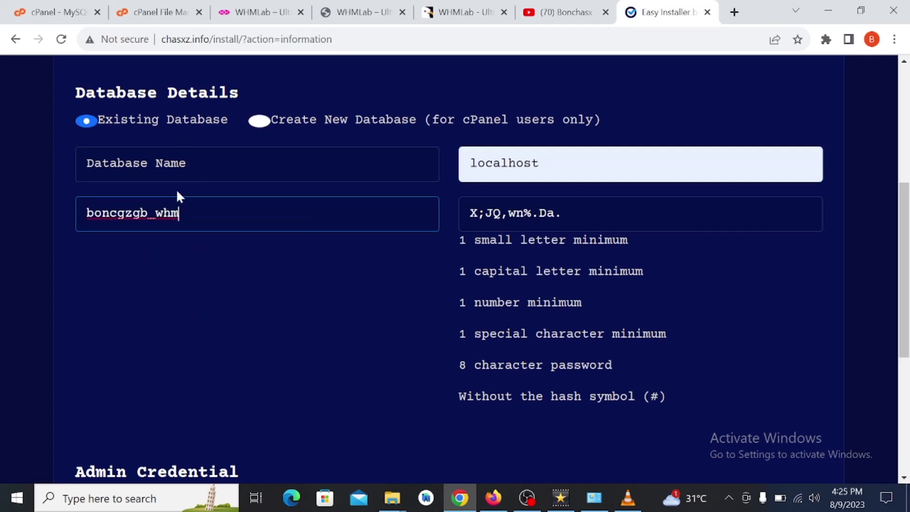
pyautogui.rightClick(172, 162)
pyautogui.click(215, 268)
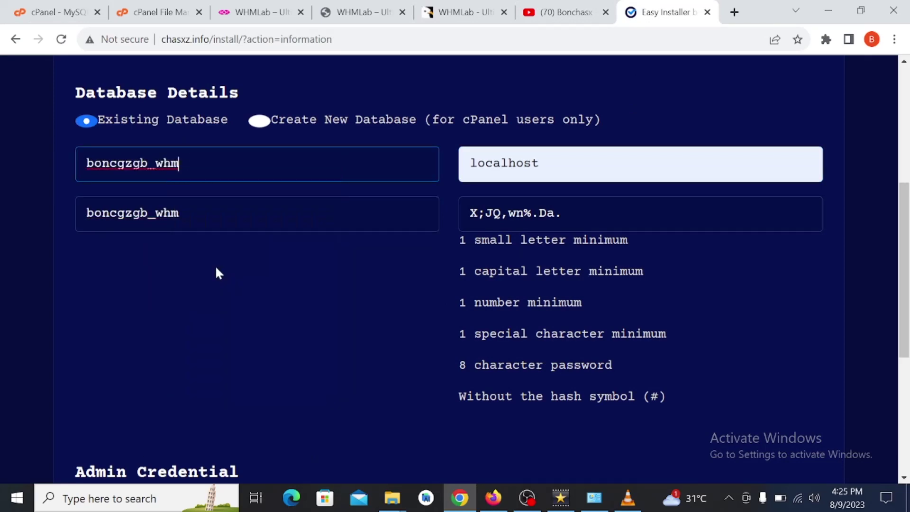
# Step: Fill in the admin credentials with username admin, the admin password and the admin's email address
pyautogui.scroll(-3, 231, 268)
pyautogui.scroll(-2, 234, 260)
pyautogui.click(86, 319)
pyautogui.click(182, 361)
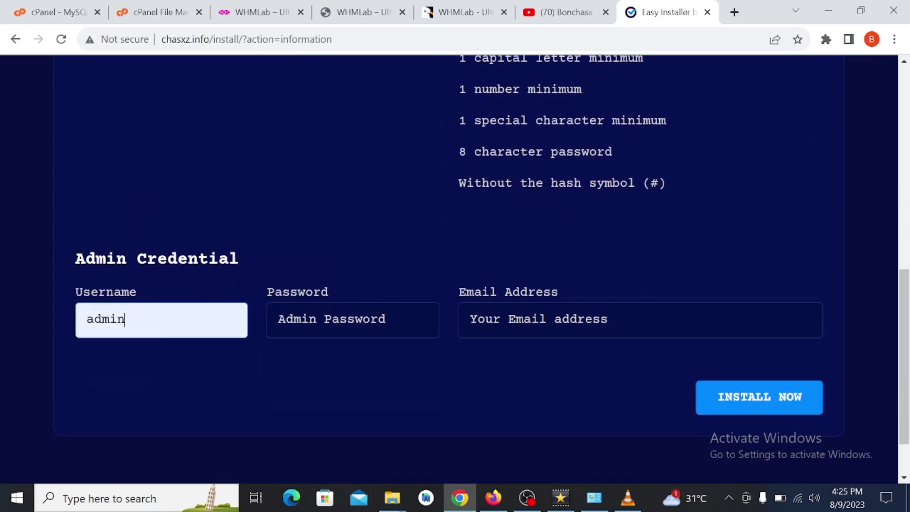
pyautogui.click(360, 324)
pyautogui.click(374, 367)
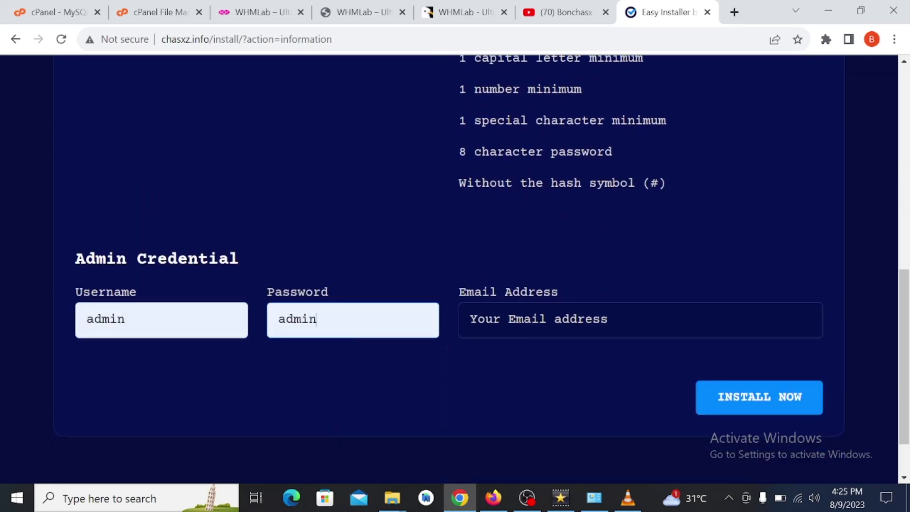
pyautogui.click(545, 320)
pyautogui.click(557, 156)
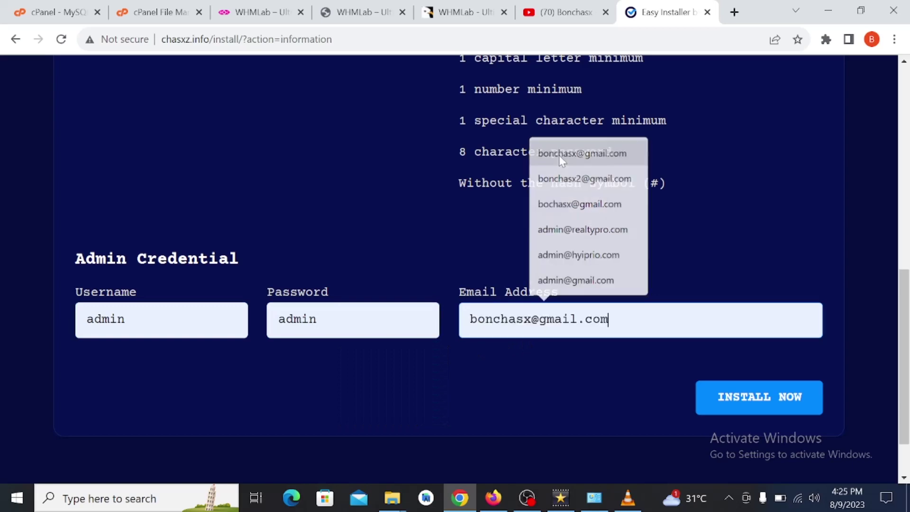
# Step: Check the website URL, database and admin details in the form and start the installation
pyautogui.scroll(6, 382, 268)
pyautogui.scroll(1, 382, 270)
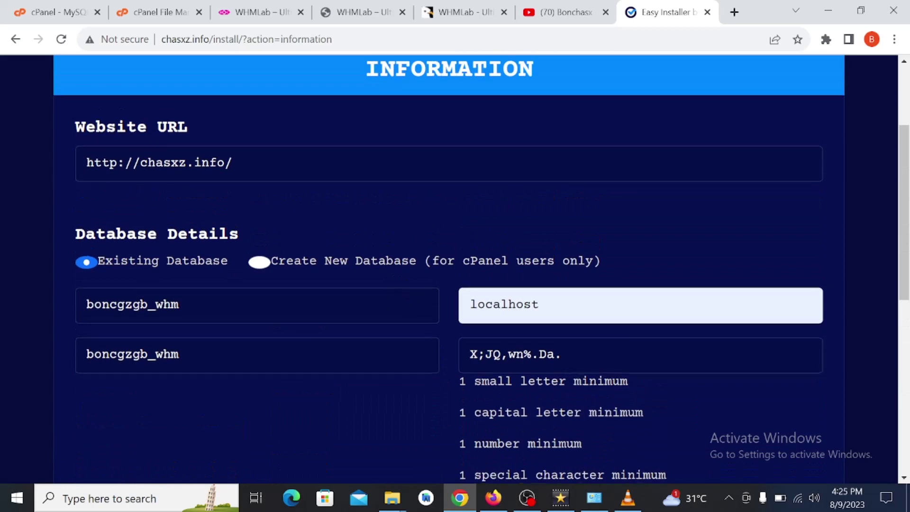
pyautogui.scroll(-9, 407, 327)
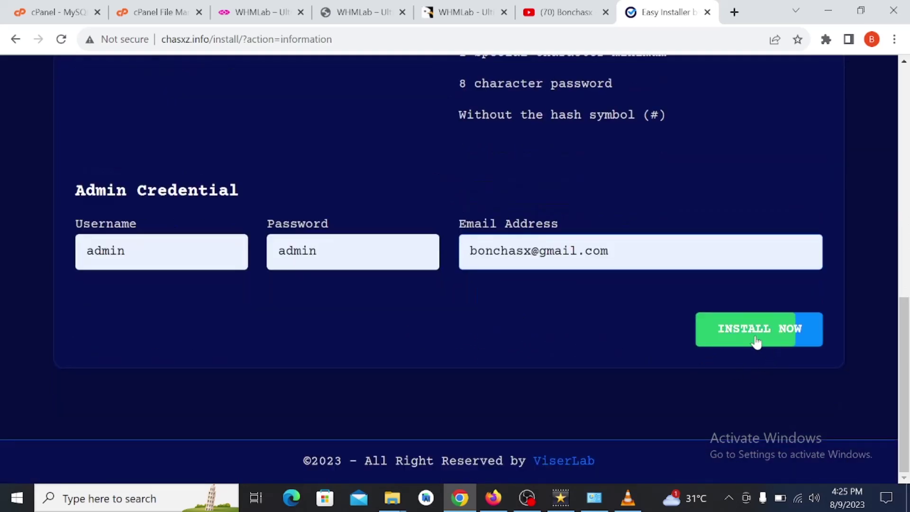
pyautogui.click(740, 338)
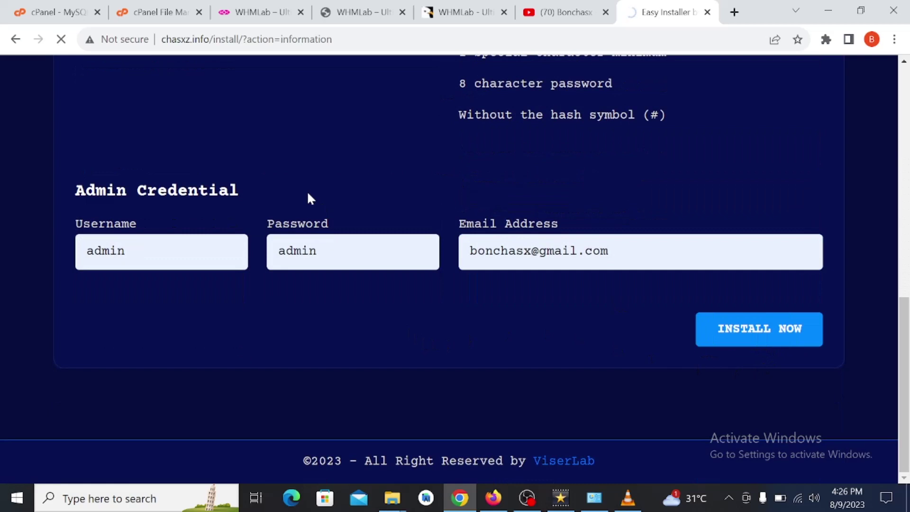
# Step: Read through the installation result page and proceed to the website for activation
pyautogui.scroll(-3, 343, 247)
pyautogui.scroll(-3, 344, 254)
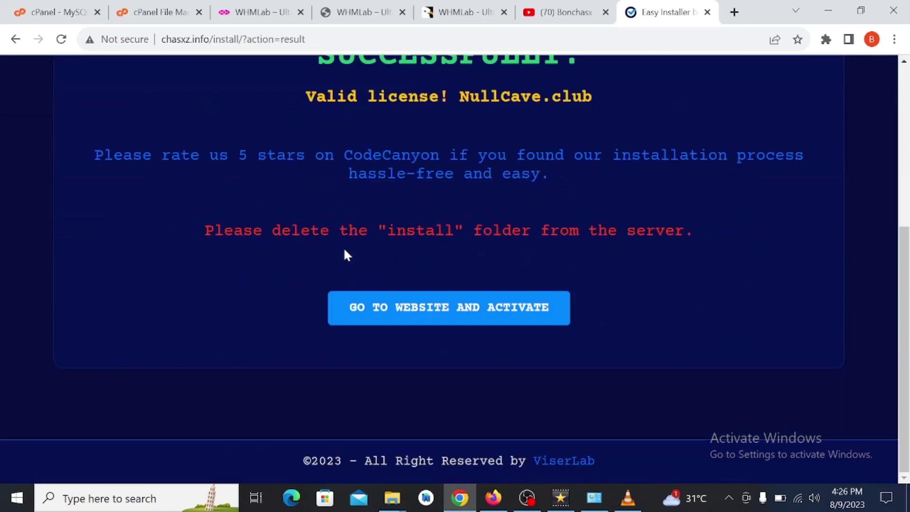
pyautogui.scroll(5, 344, 255)
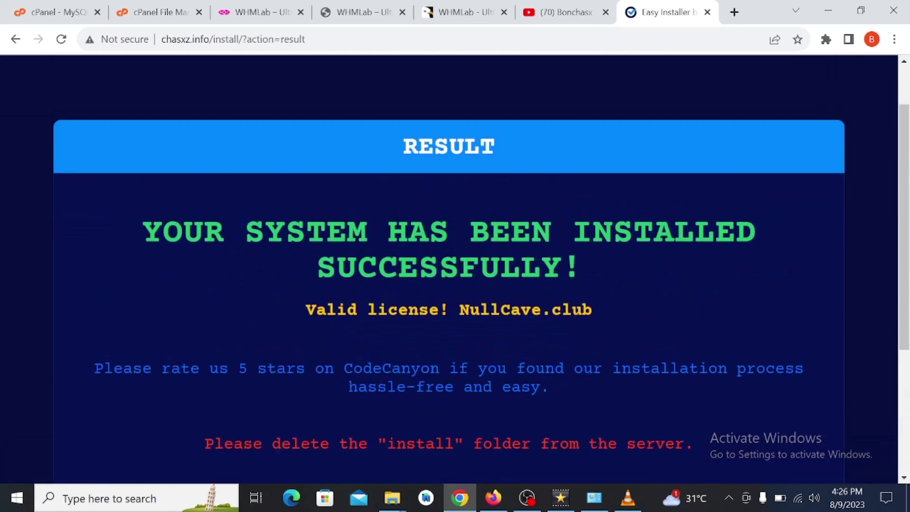
pyautogui.scroll(-2, 449, 266)
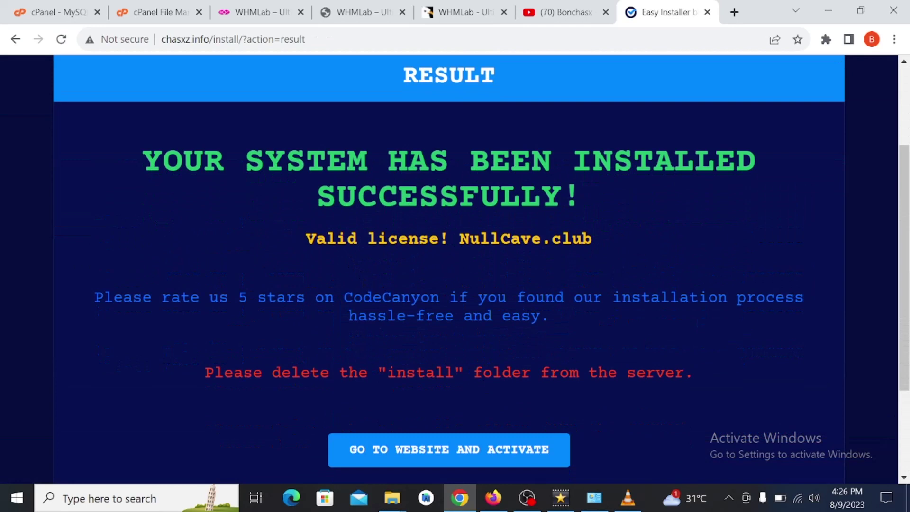
pyautogui.click(432, 455)
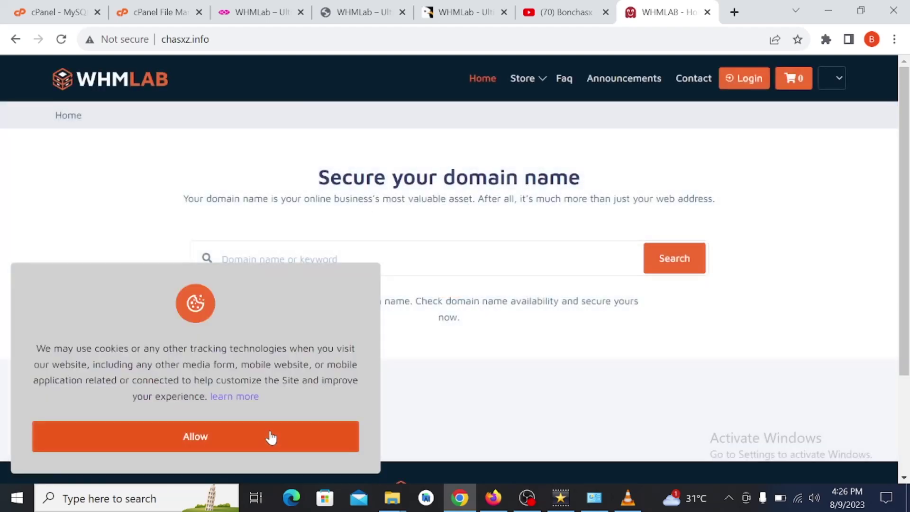
# Step: Allow cookies on the new WHMLAB site and look over its home page
pyautogui.click(270, 437)
pyautogui.click(275, 258)
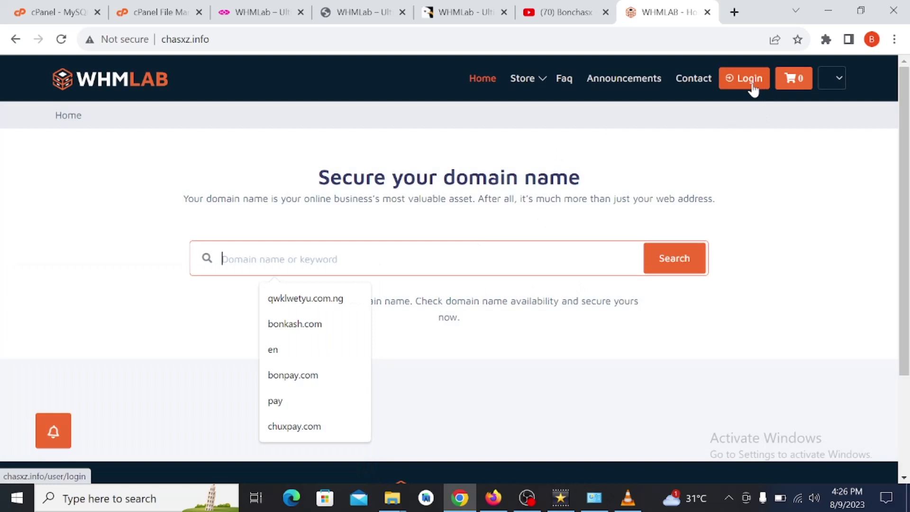
pyautogui.scroll(-3, 587, 260)
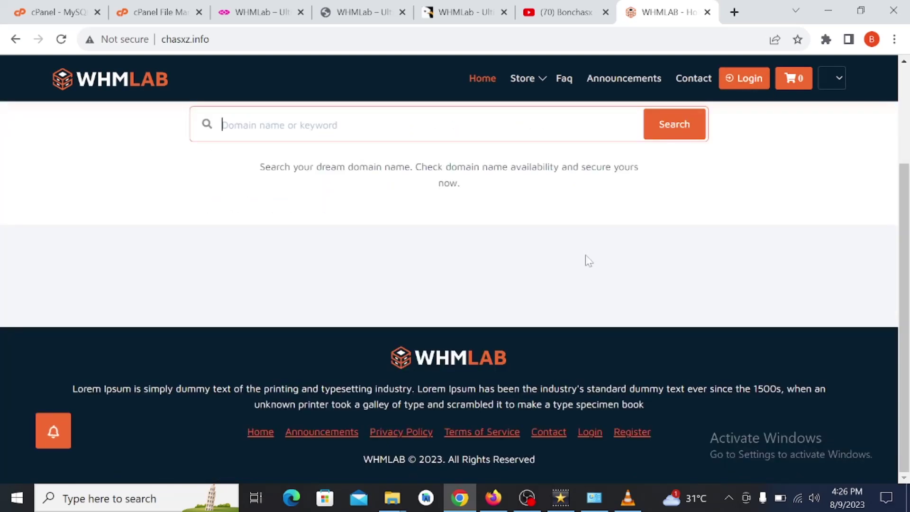
pyautogui.scroll(3, 587, 262)
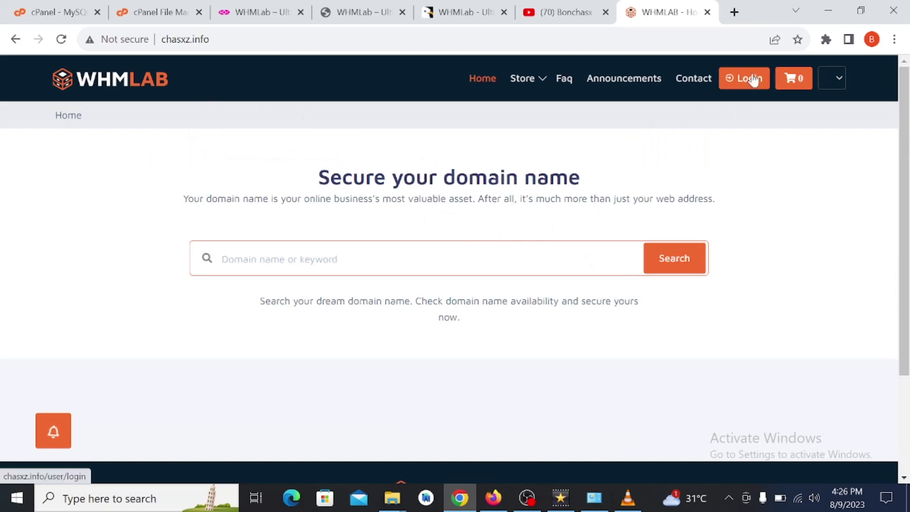
# Step: Open the admin login page at chasxz.info/admin
pyautogui.hotkey('ctrl', 'l')
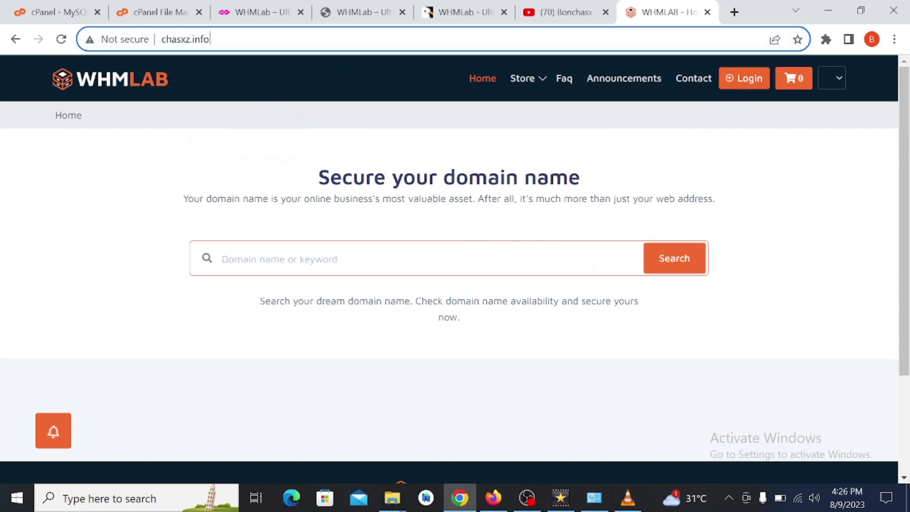
pyautogui.click(210, 39)
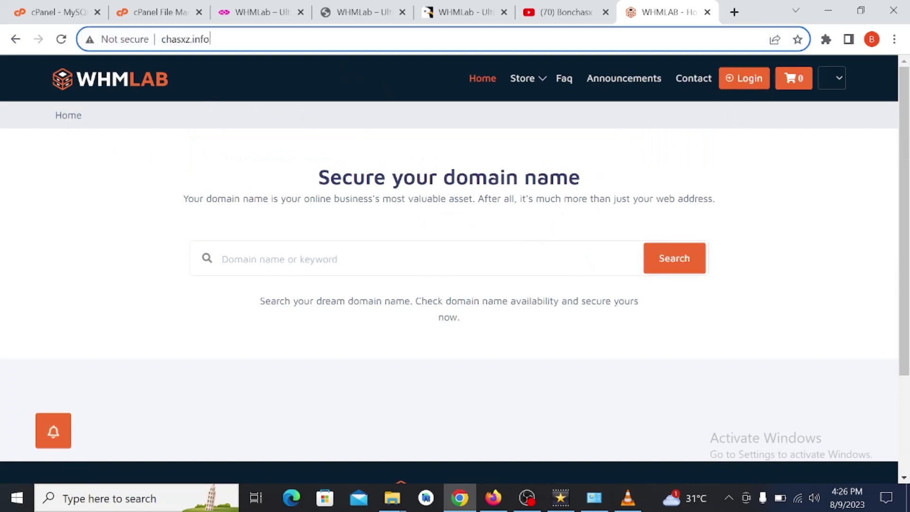
pyautogui.write('/admi')
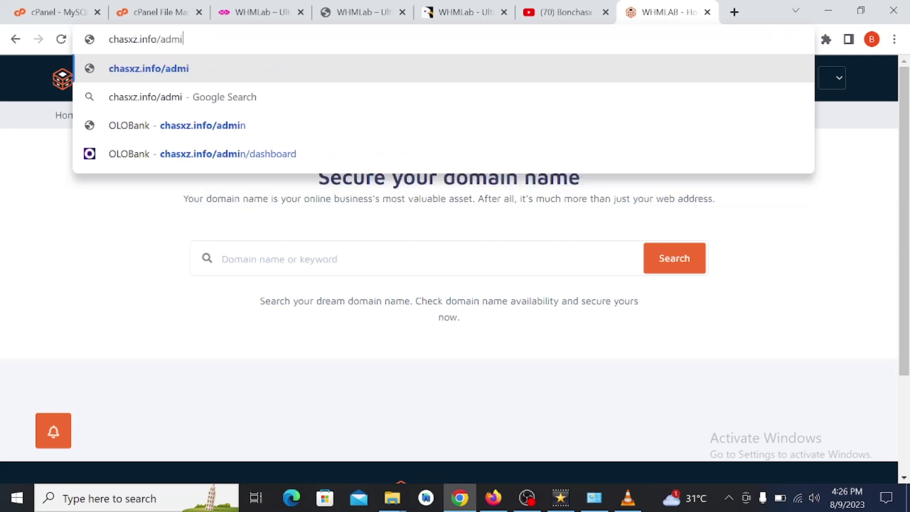
pyautogui.write('n')
pyautogui.press('Return')
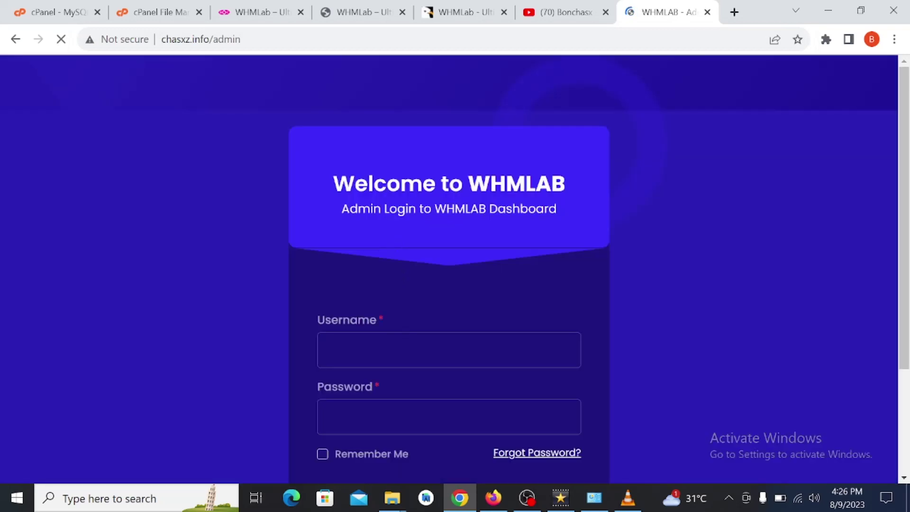
# Step: Log in to the WHMLAB dashboard with username admin and the admin password
pyautogui.click(403, 349)
pyautogui.press('Down')
pyautogui.press('Return')
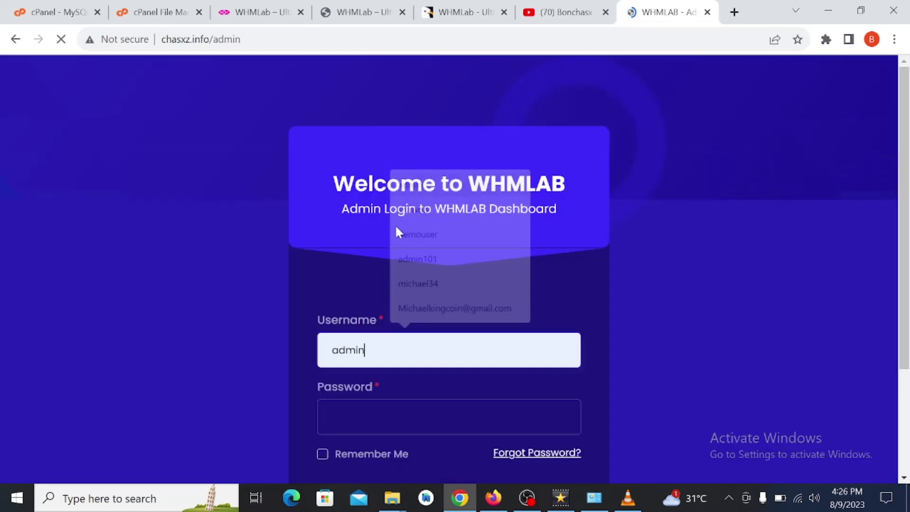
pyautogui.scroll(-3, 357, 315)
pyautogui.rightClick(349, 277)
pyautogui.press('Escape')
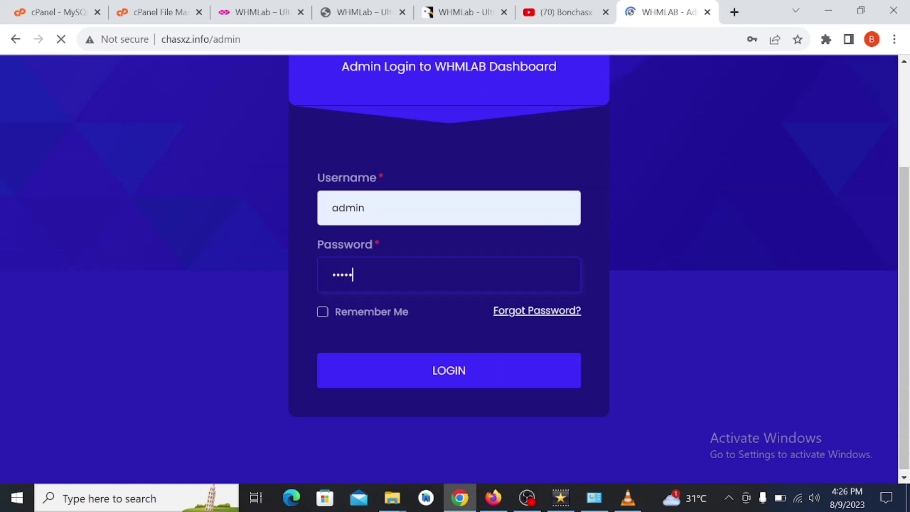
pyautogui.click(437, 387)
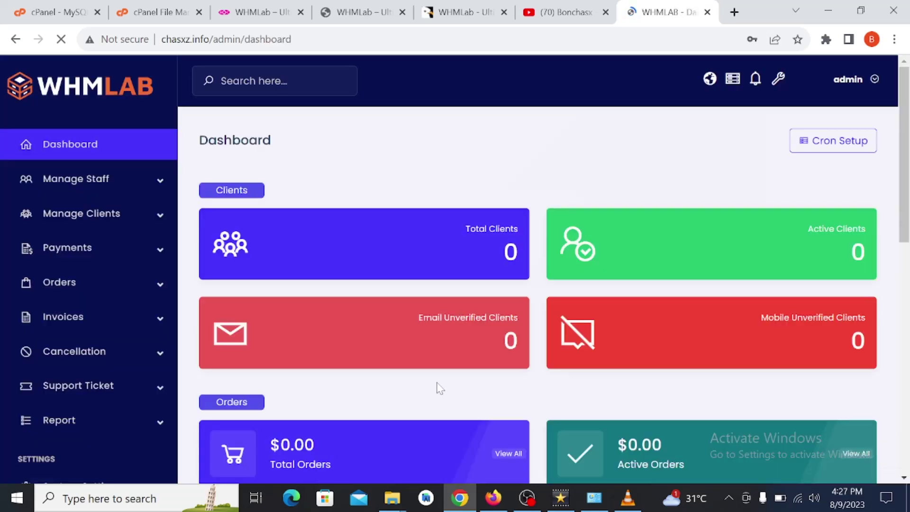
# Step: Look over the admin dashboard's client, order, order statistics and invoice sections
pyautogui.scroll(-3, 112, 284)
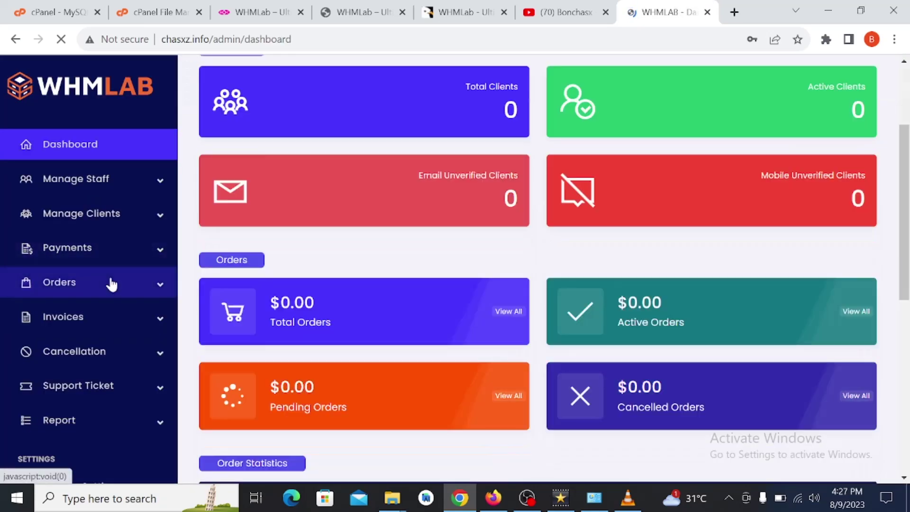
pyautogui.scroll(-5, 111, 284)
pyautogui.scroll(8, 112, 284)
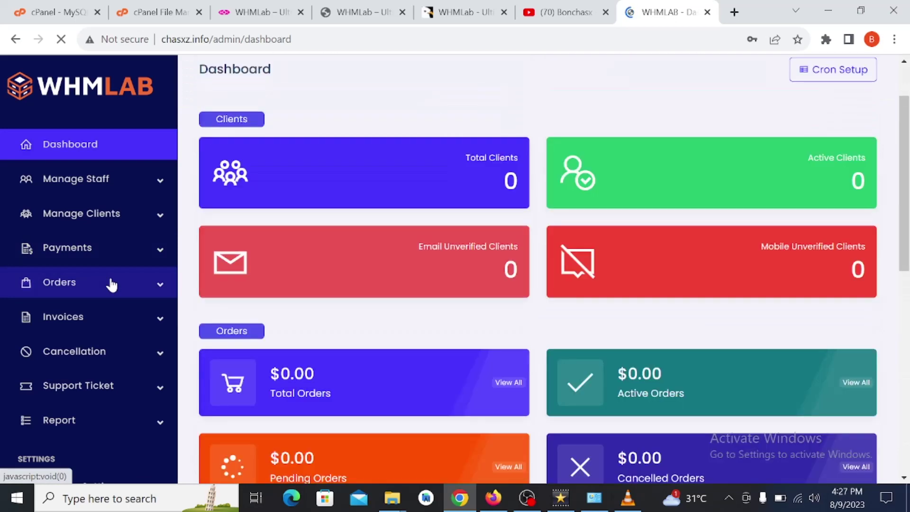
pyautogui.scroll(2, 112, 283)
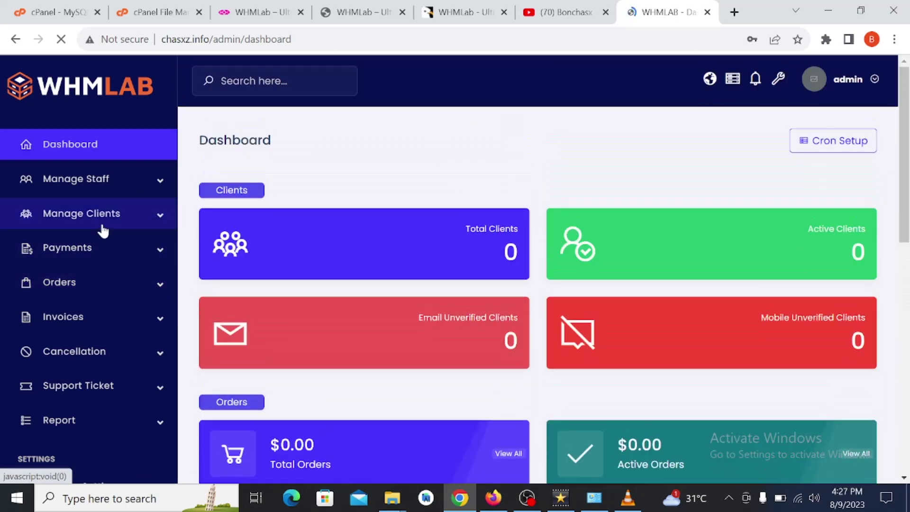
pyautogui.scroll(-6, 87, 284)
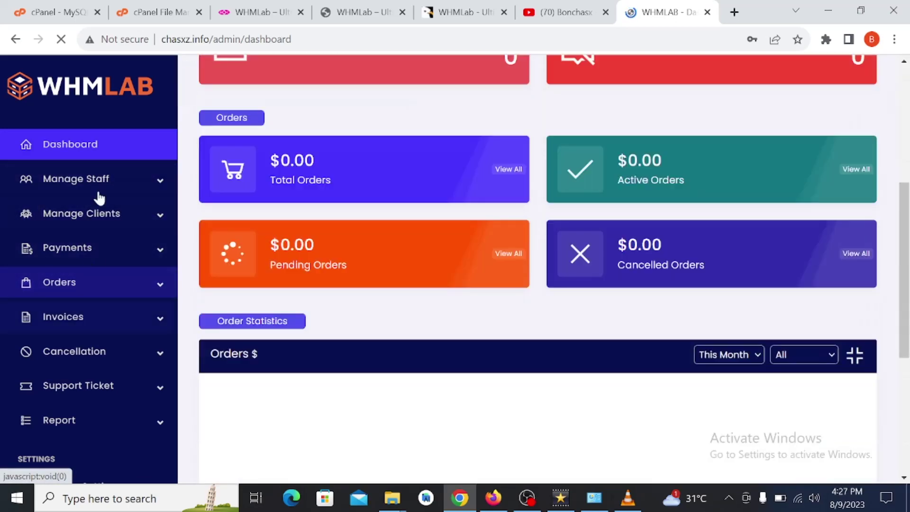
pyautogui.scroll(-6, 138, 319)
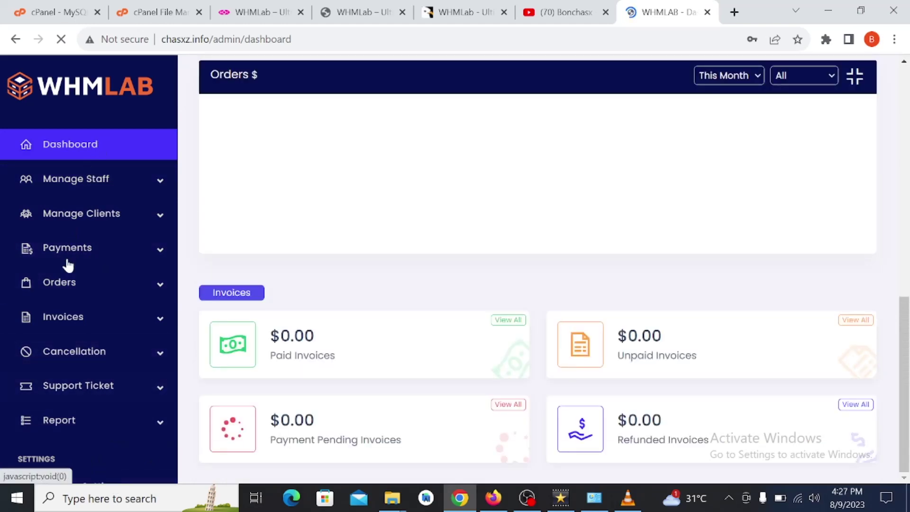
# Step: Save the admin login in the browser and dismiss the cron job setup notice
pyautogui.scroll(-5, 73, 278)
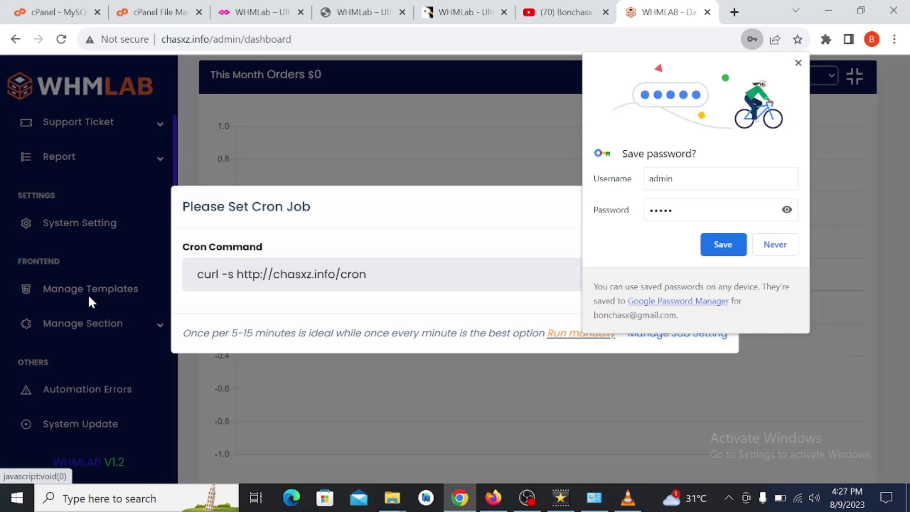
pyautogui.click(580, 246)
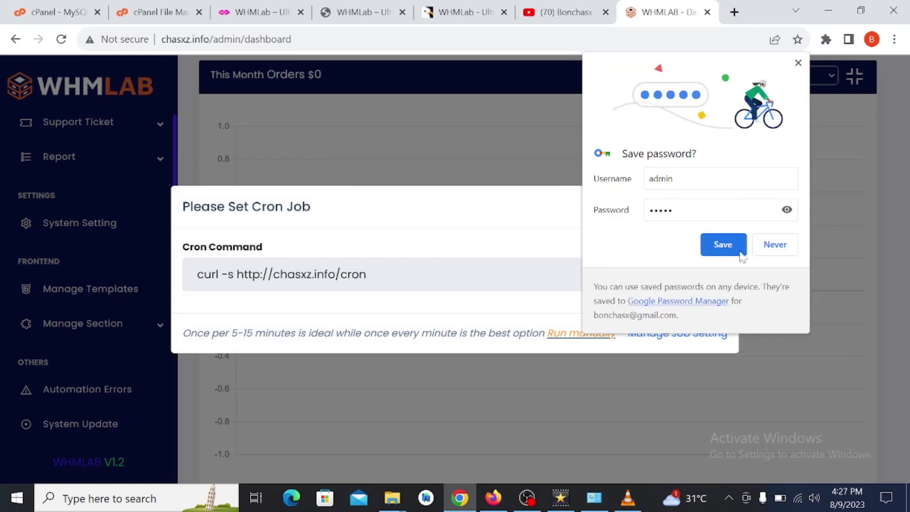
pyautogui.click(740, 252)
pyautogui.click(718, 206)
# Step: Check the System Update page and look over the configuration sections on the System Setting page
pyautogui.scroll(3, 118, 294)
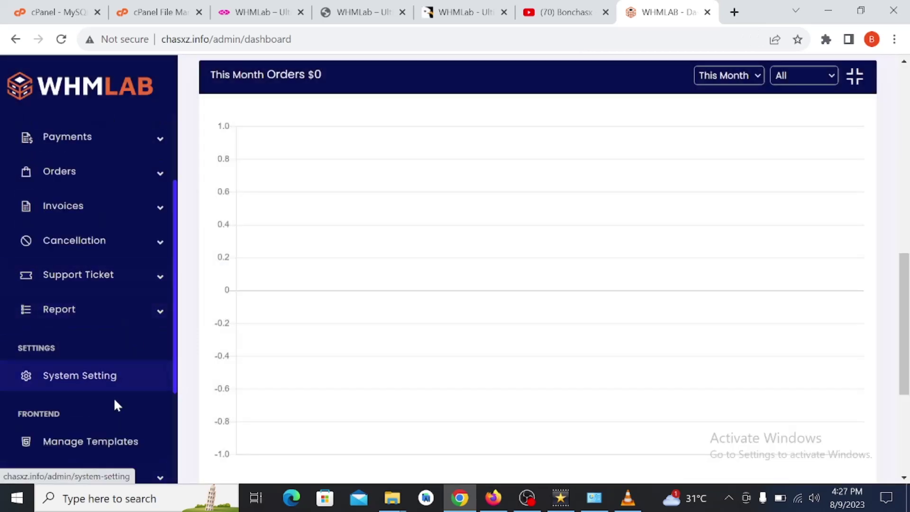
pyautogui.scroll(-3, 117, 405)
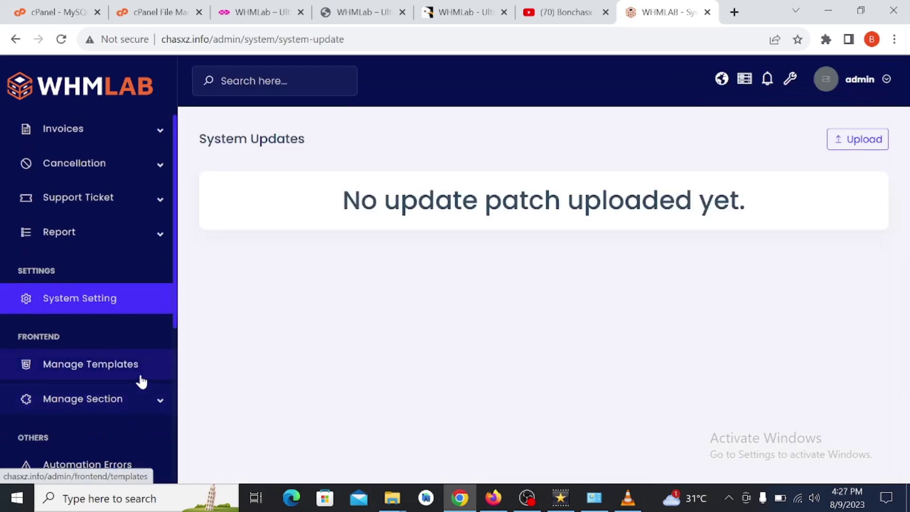
pyautogui.scroll(-2, 93, 380)
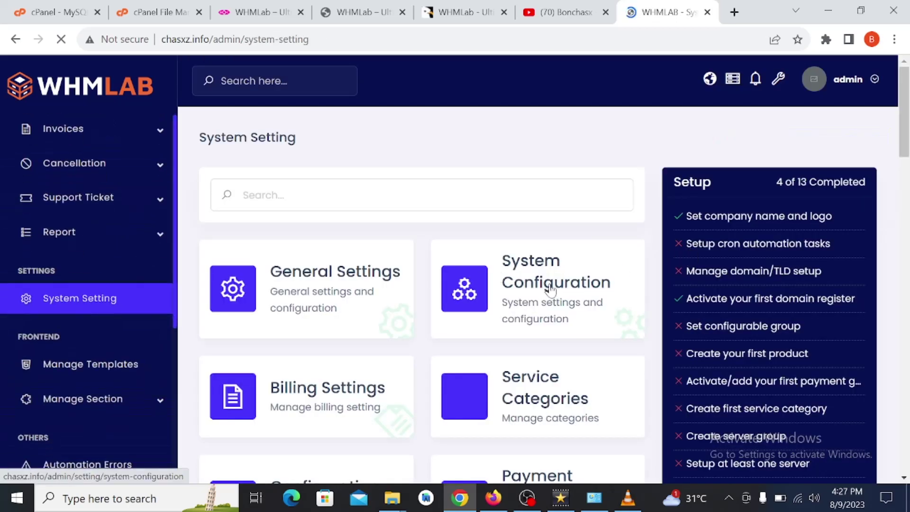
pyautogui.scroll(-6, 549, 289)
pyautogui.scroll(-6, 565, 299)
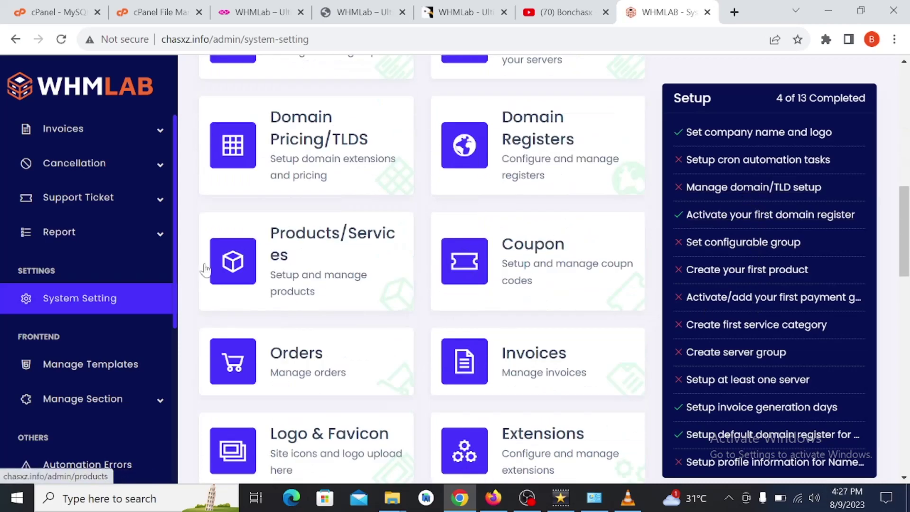
# Step: Look over the payment categories listed under Payments and collapse them again
pyautogui.scroll(4, 143, 219)
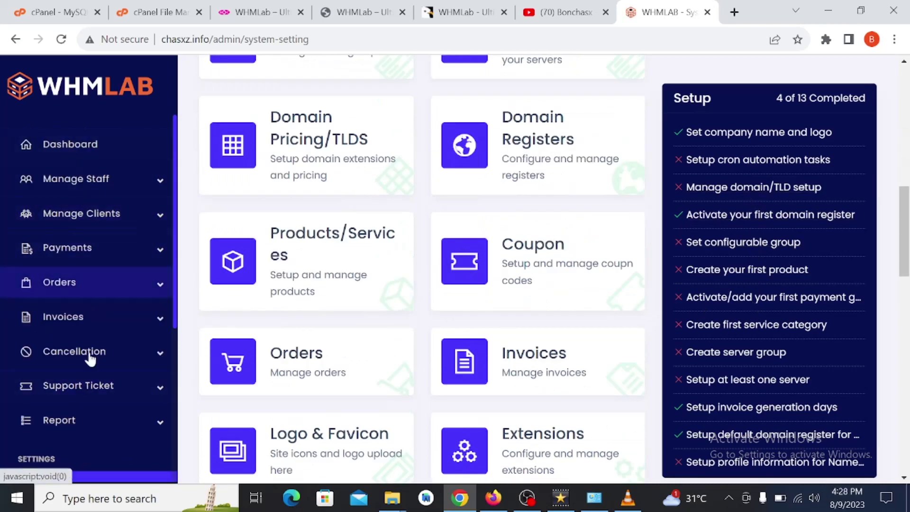
pyautogui.click(106, 256)
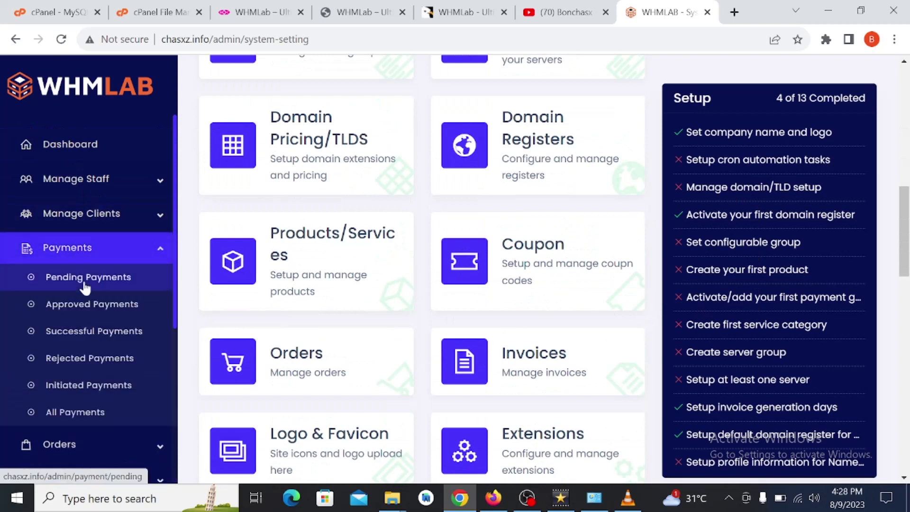
pyautogui.click(57, 248)
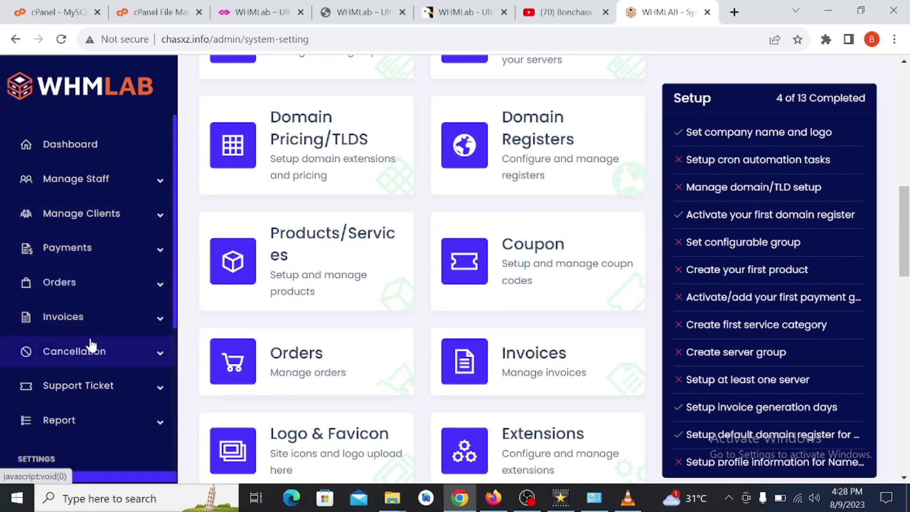